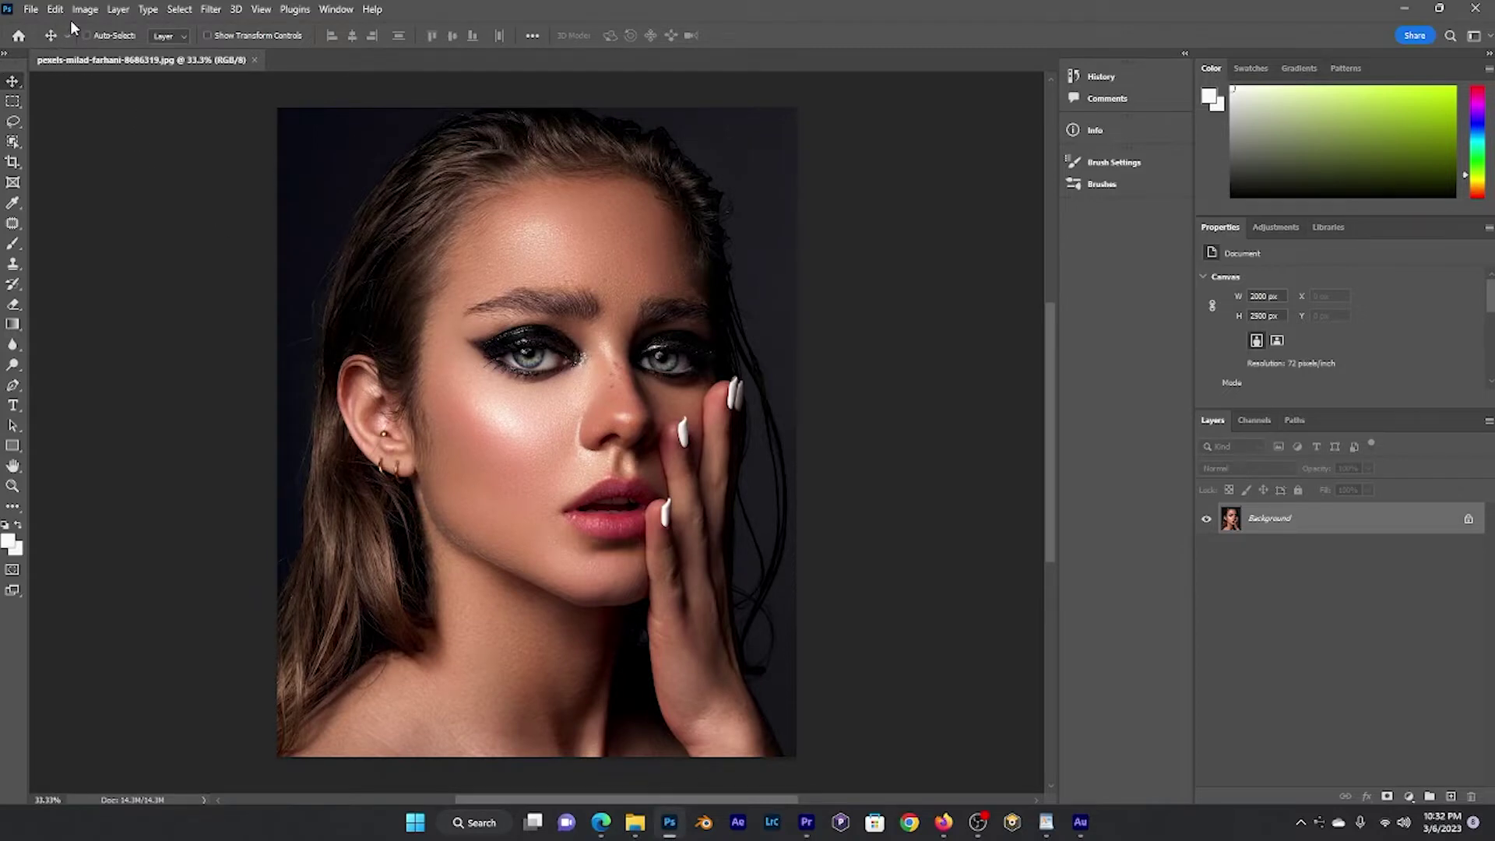
Duplicate the Background layer as a new layer named 'blackandwhite'.
right_click(1281, 526)
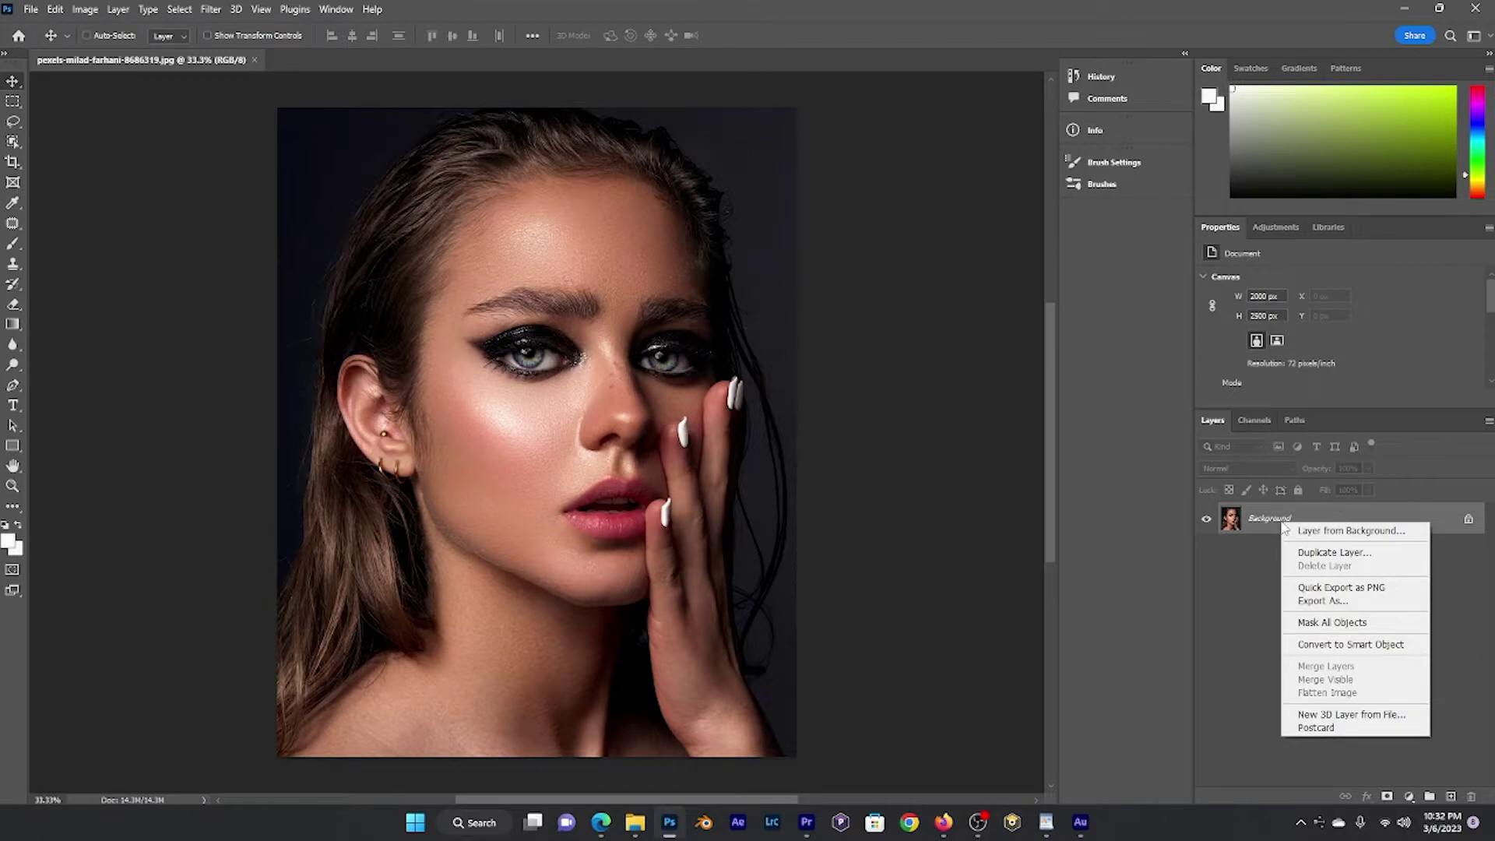
left_click(1321, 553)
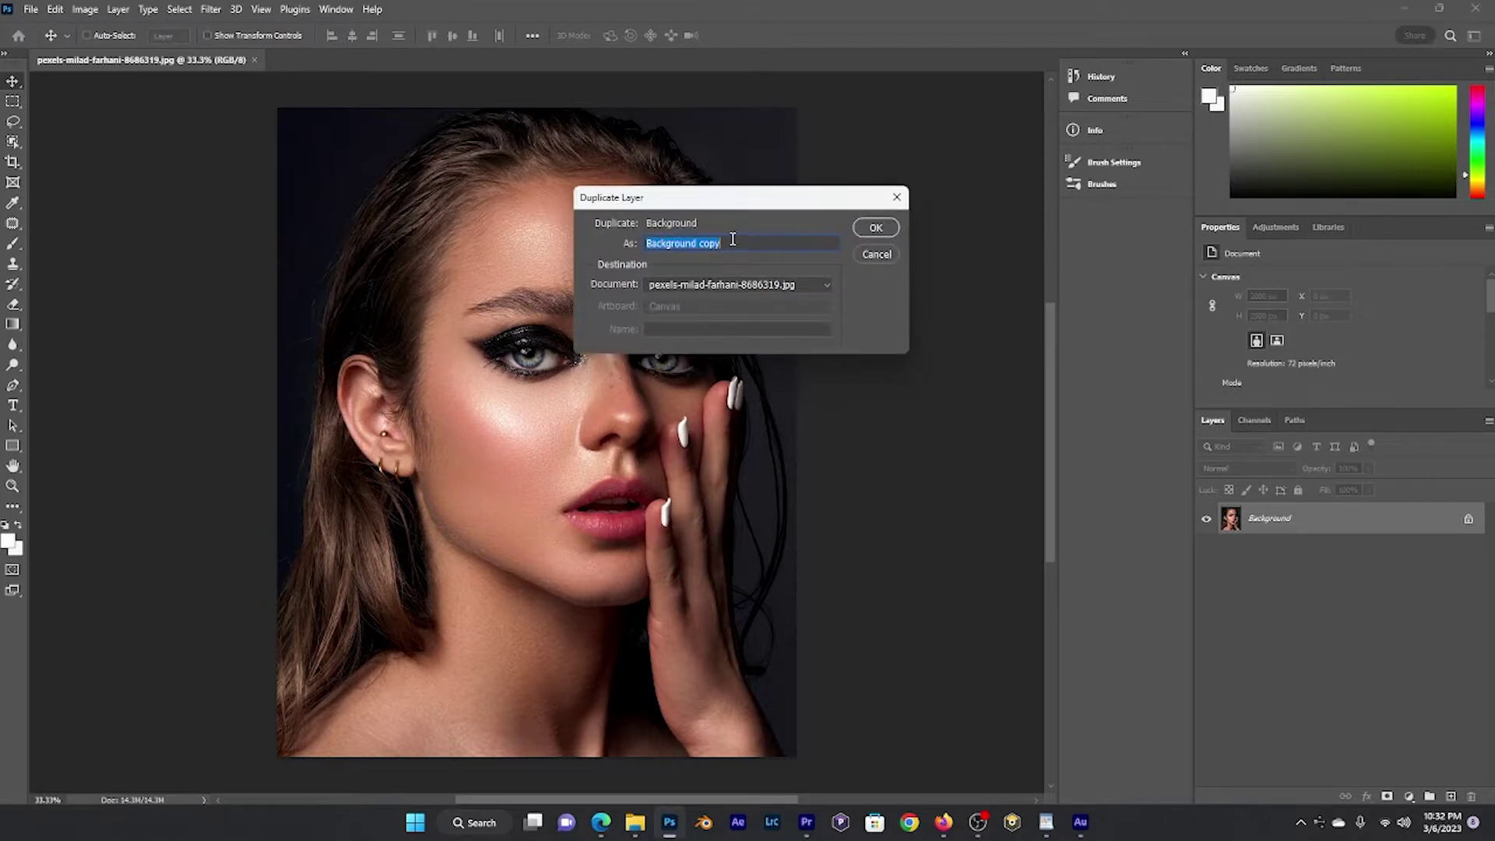
type("blackandwhite")
left_click(873, 228)
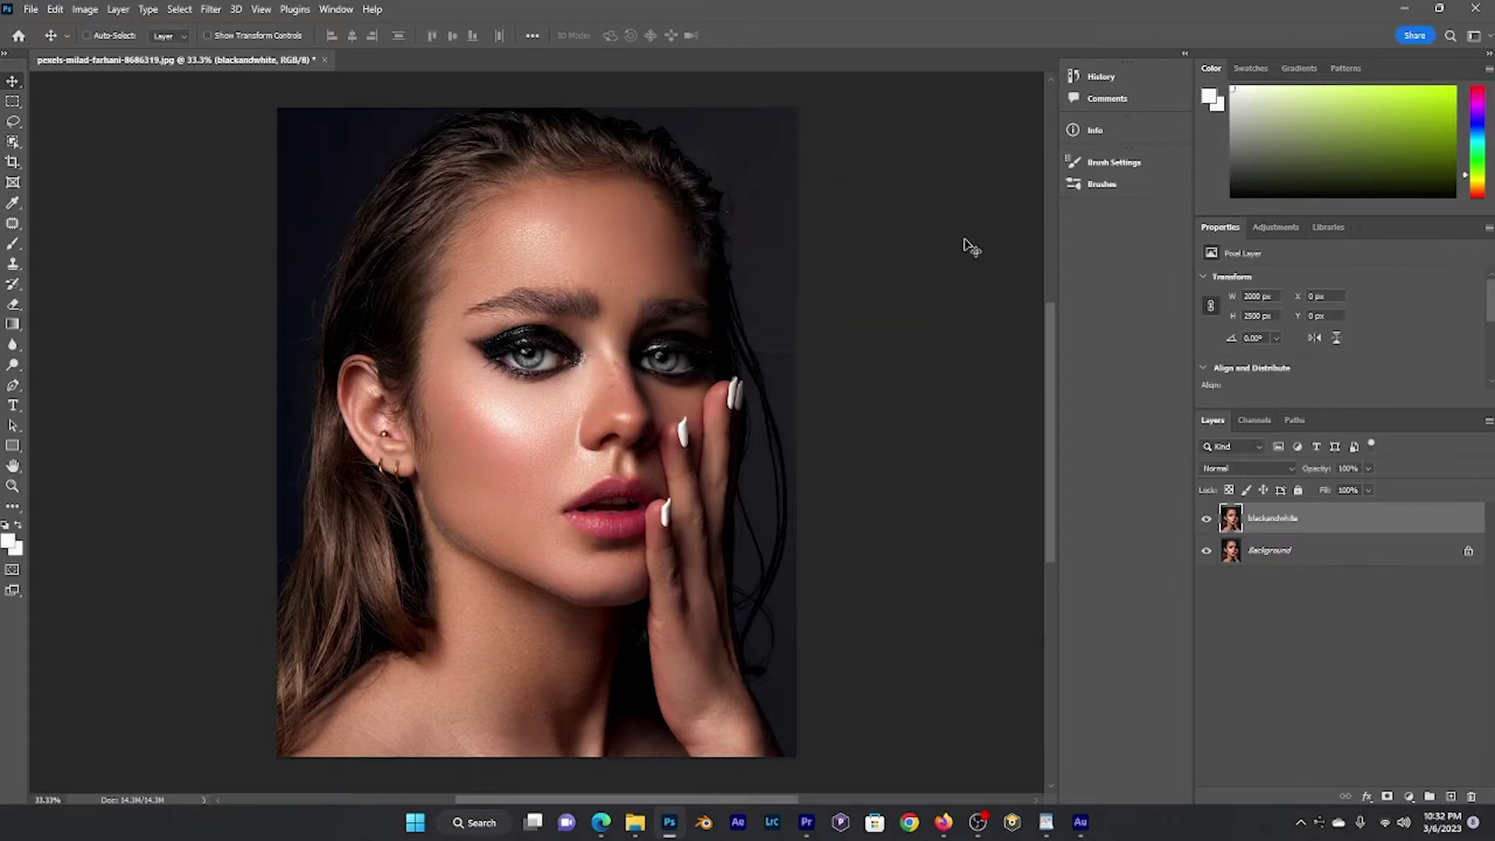
Unlock the Background layer by renaming it 'color', then select blackandwhite.
double_click(1271, 551)
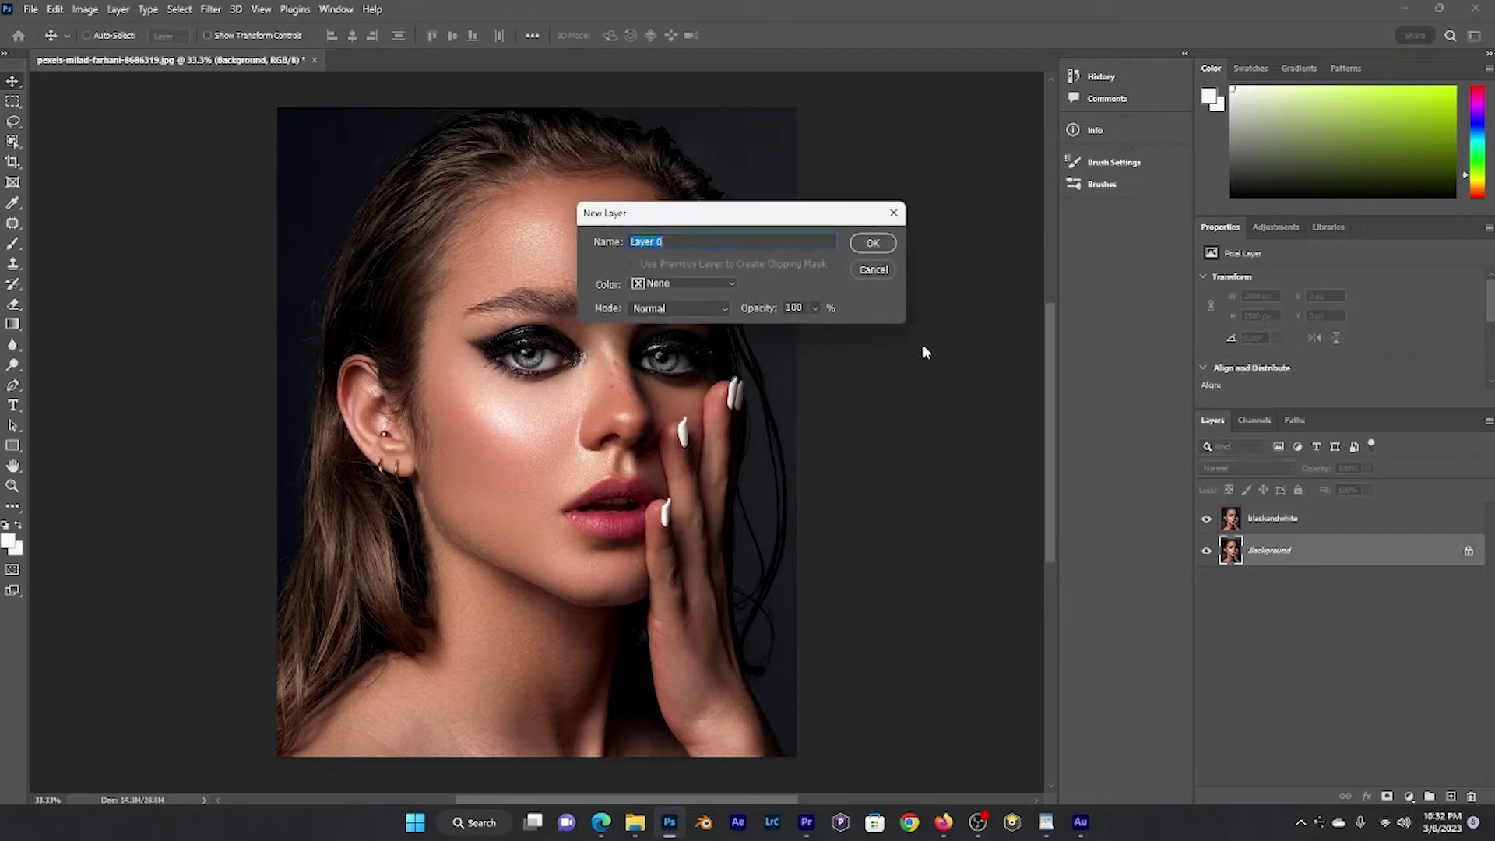
key("BackSpace")
type("color")
left_click(872, 244)
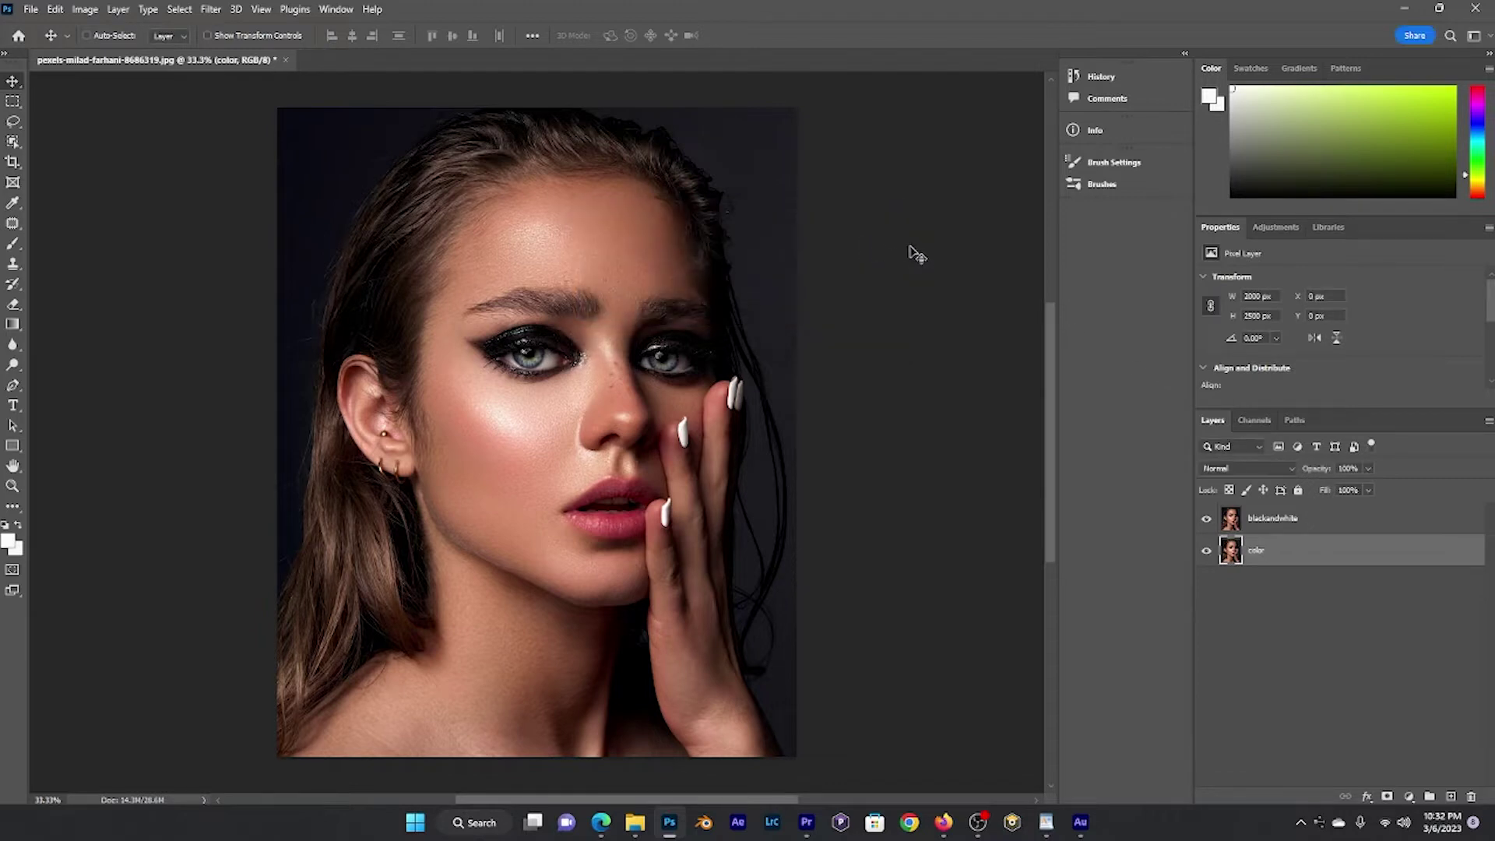
left_click(1274, 521)
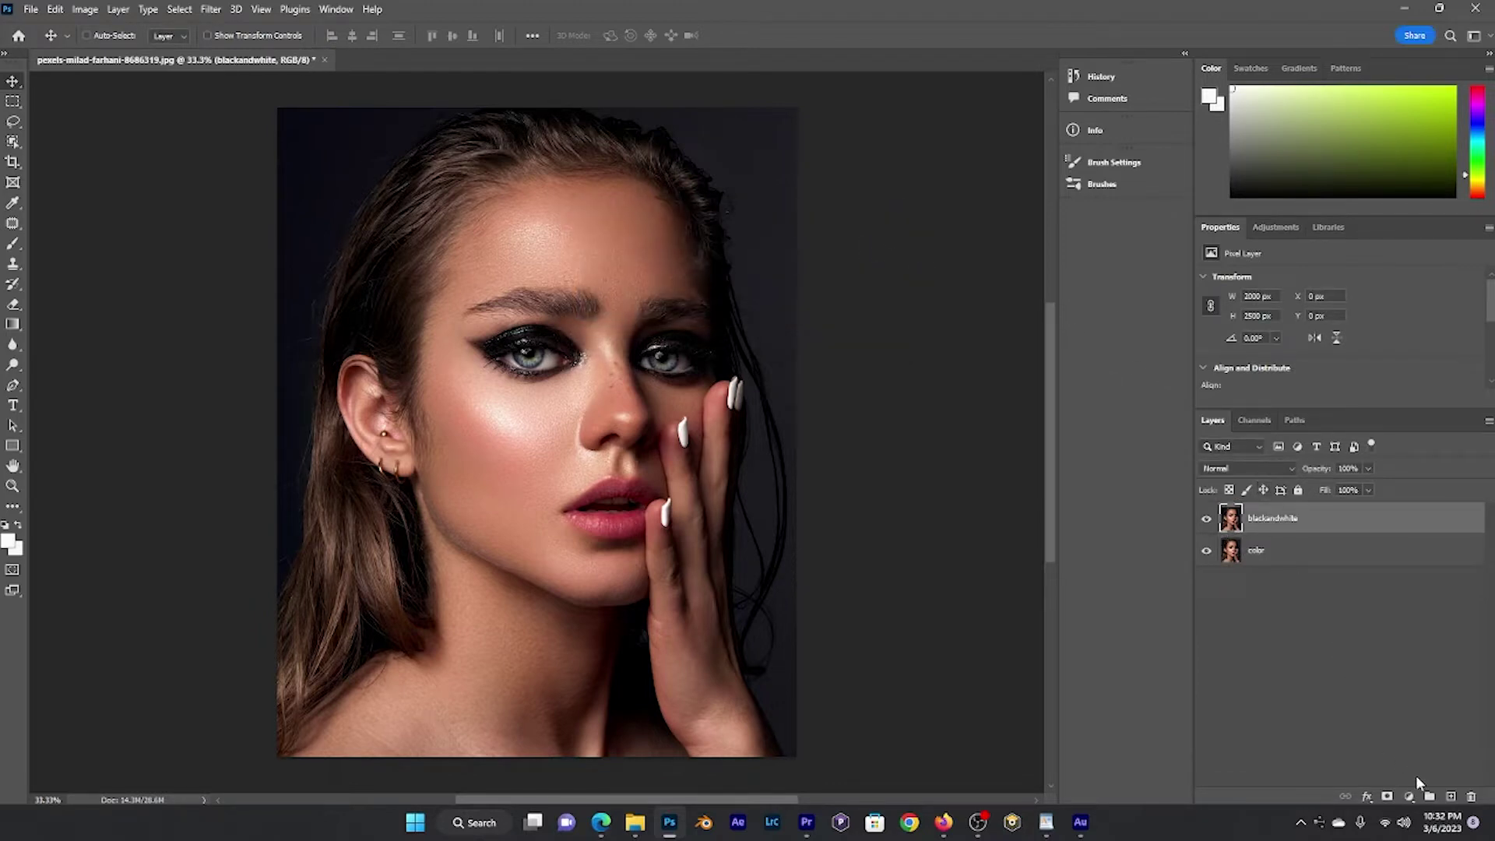
Add a Black & White adjustment layer and a Levels adjustment layer above blackandwhite.
left_click(1410, 797)
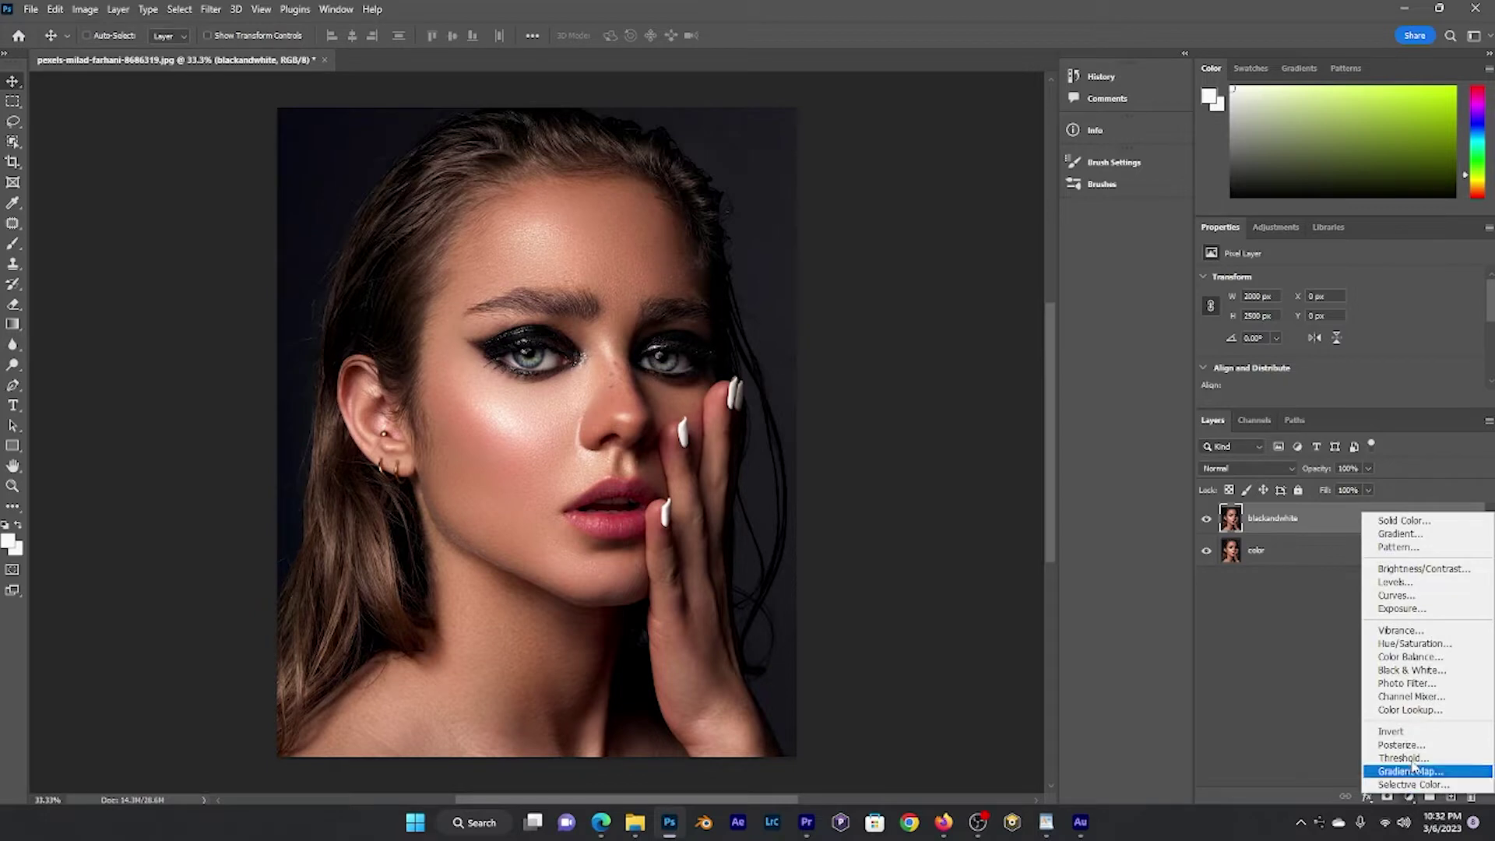
left_click(1411, 671)
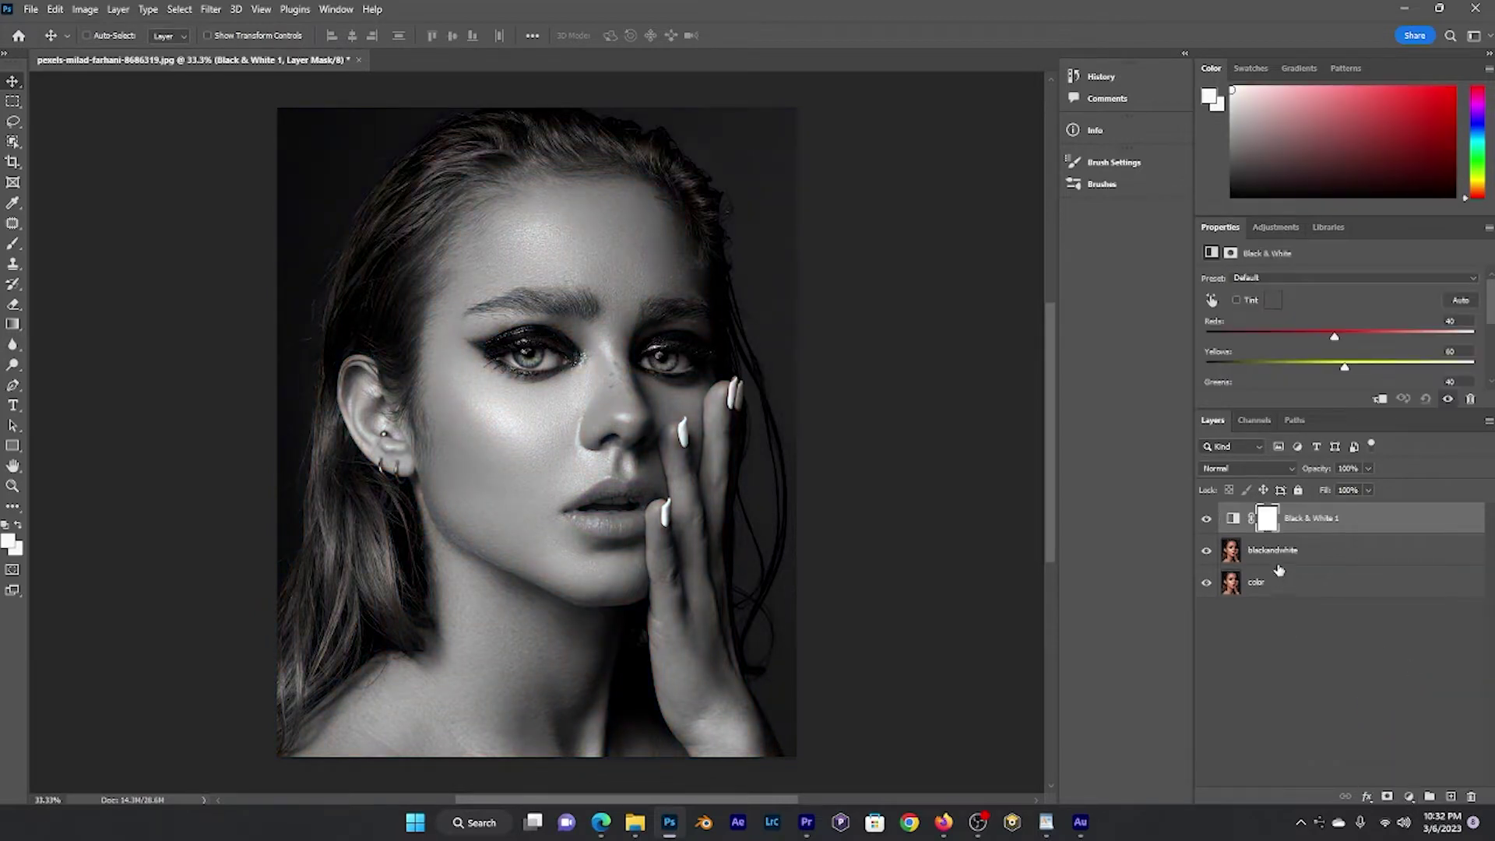
left_click(1409, 796)
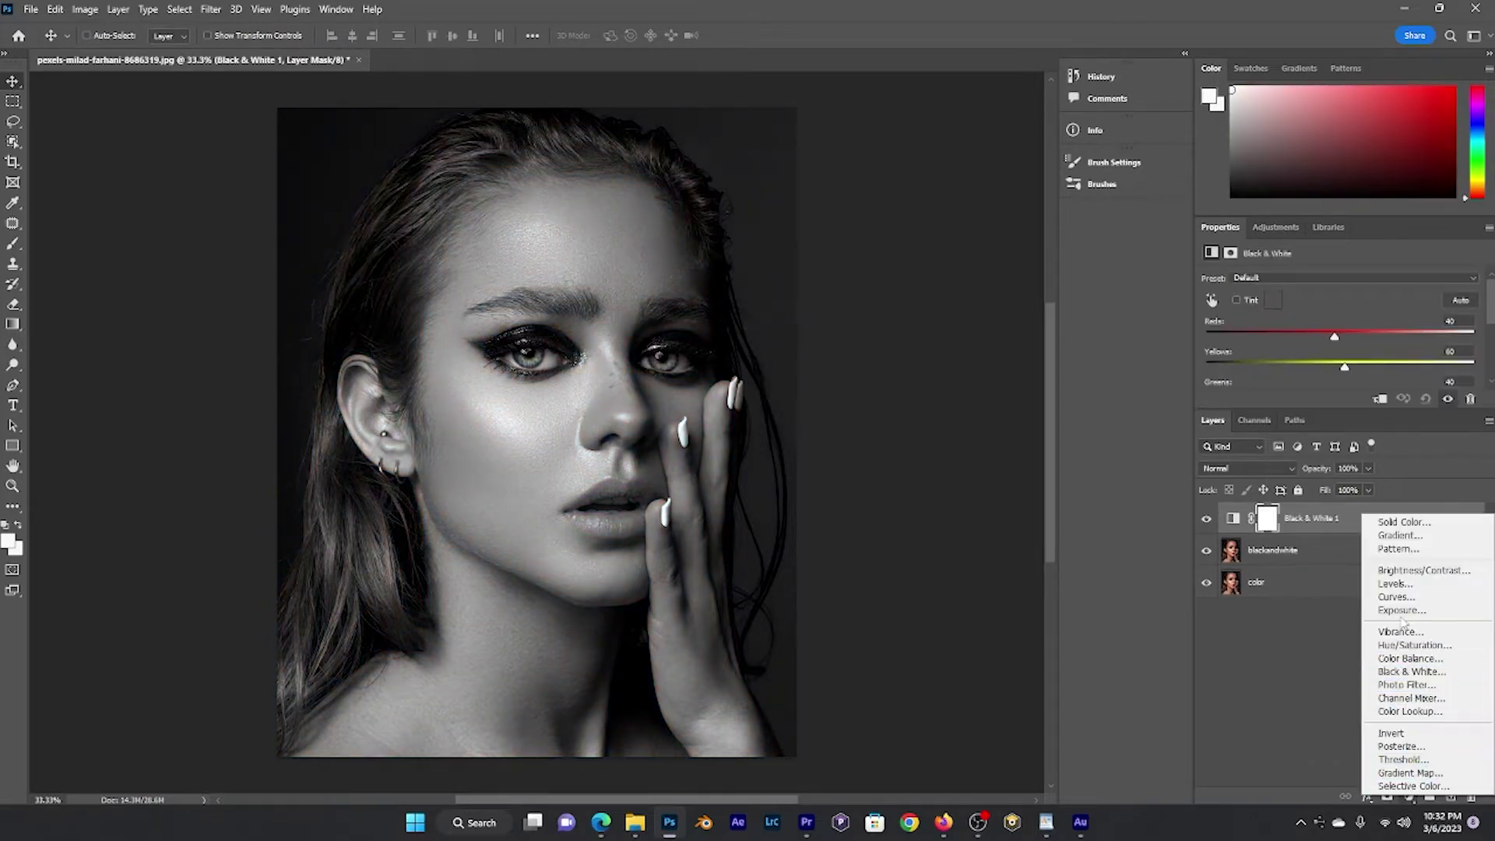
left_click(1399, 588)
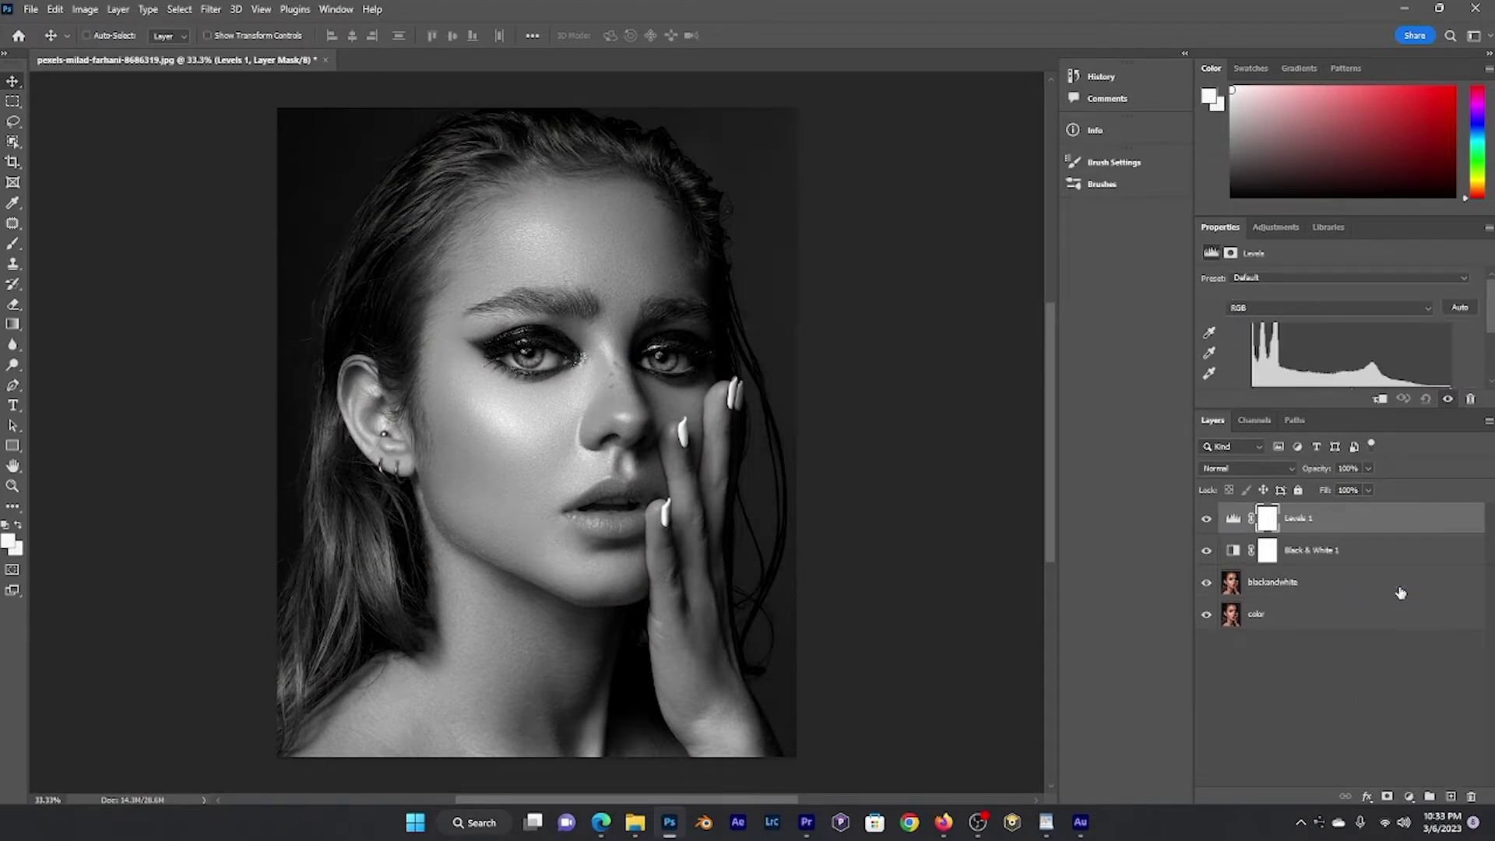
Adjust the Levels 1 output black and white sliders to tame the highlights.
right_click(1315, 520)
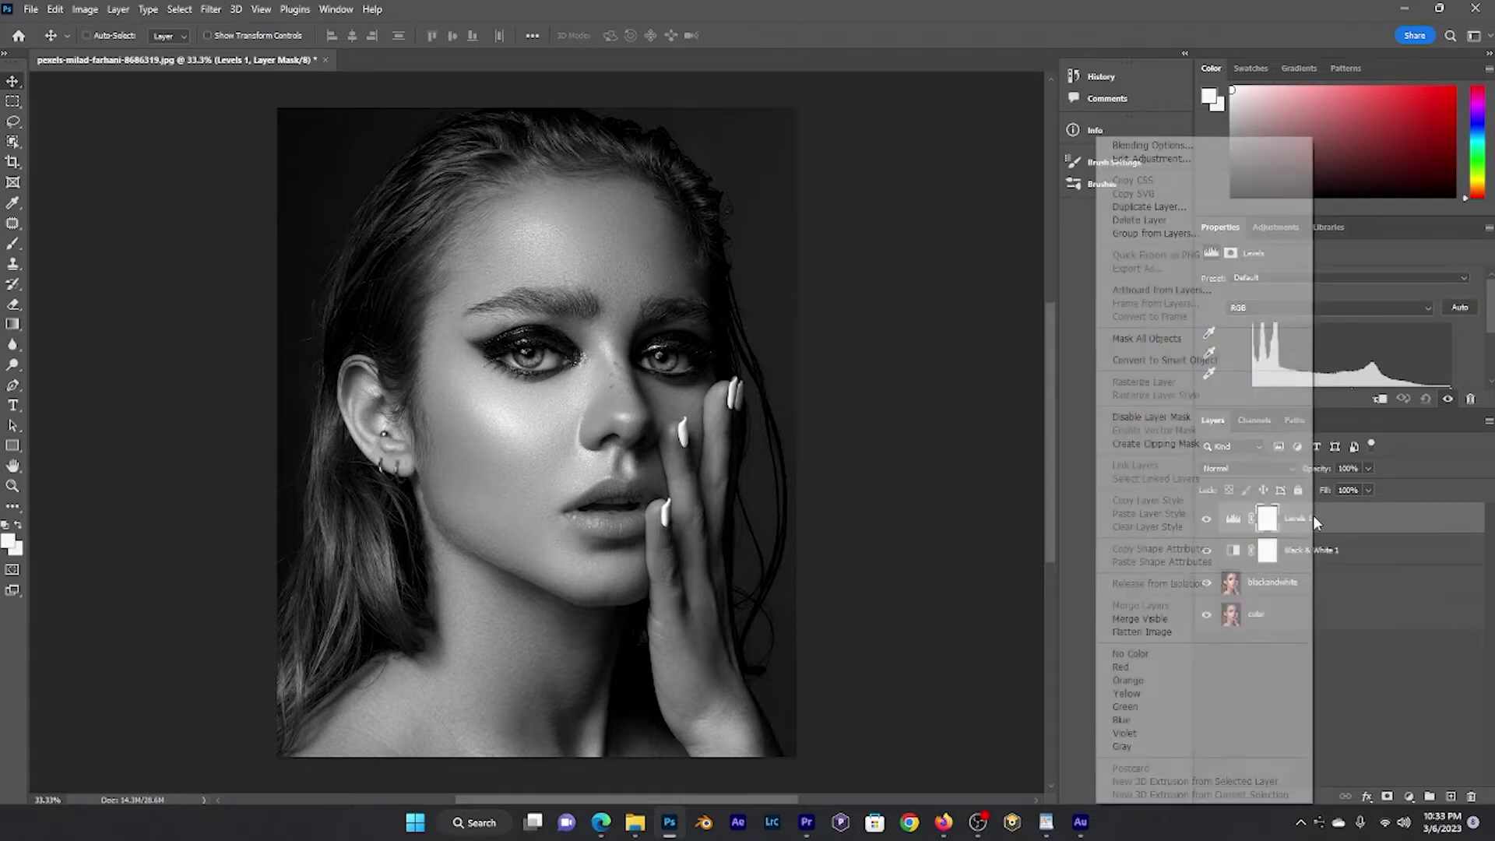
left_click(1491, 331)
left_click_drag(1490, 331, 1439, 345)
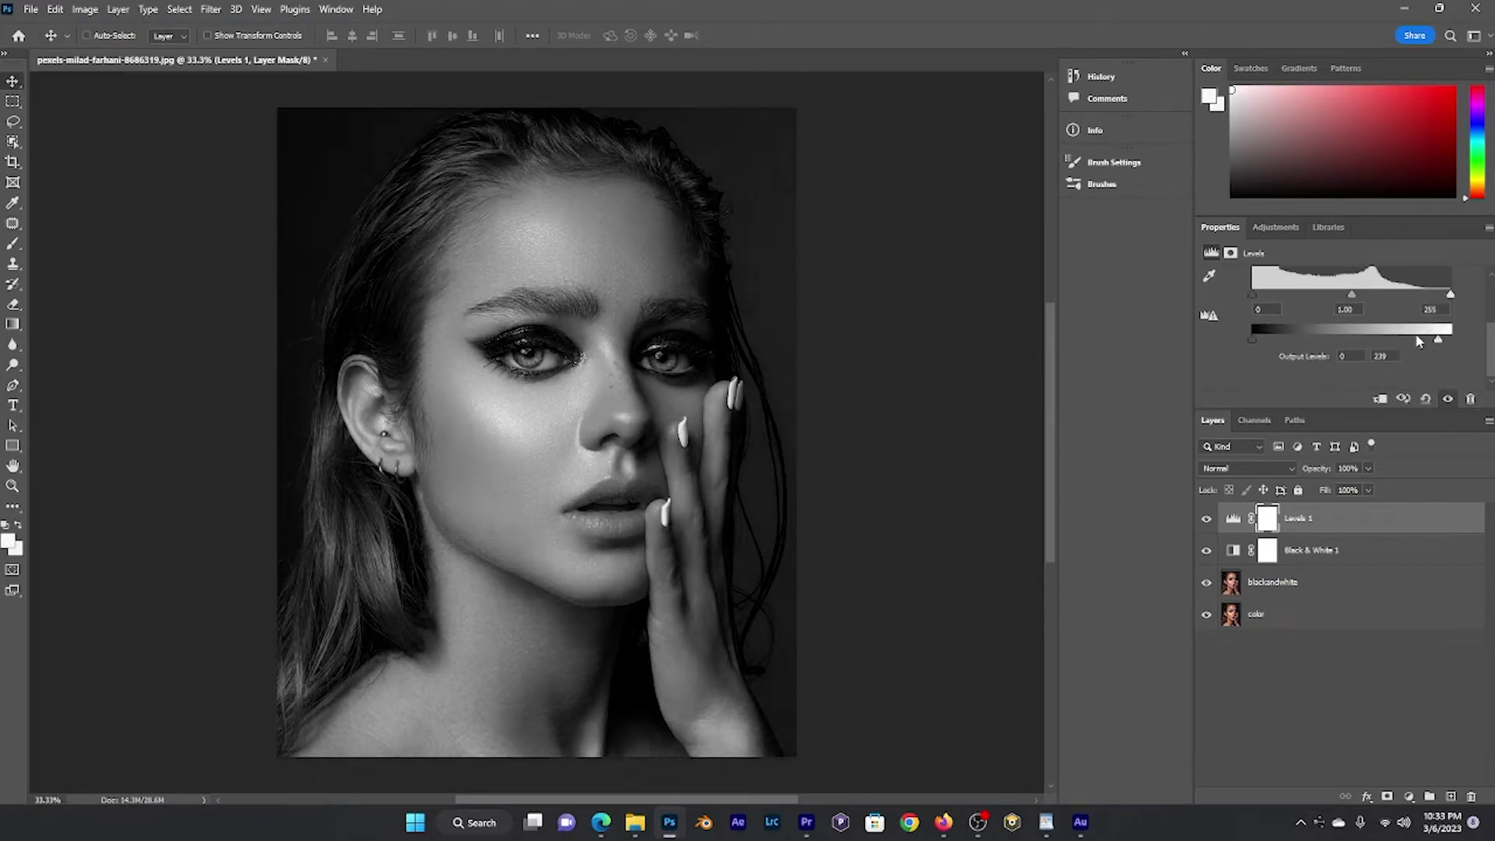
mouse_move(1256, 339)
left_mouse_down()
mouse_move(1336, 340)
mouse_move(1249, 339)
left_mouse_up()
left_click_drag(1436, 340, 1450, 340)
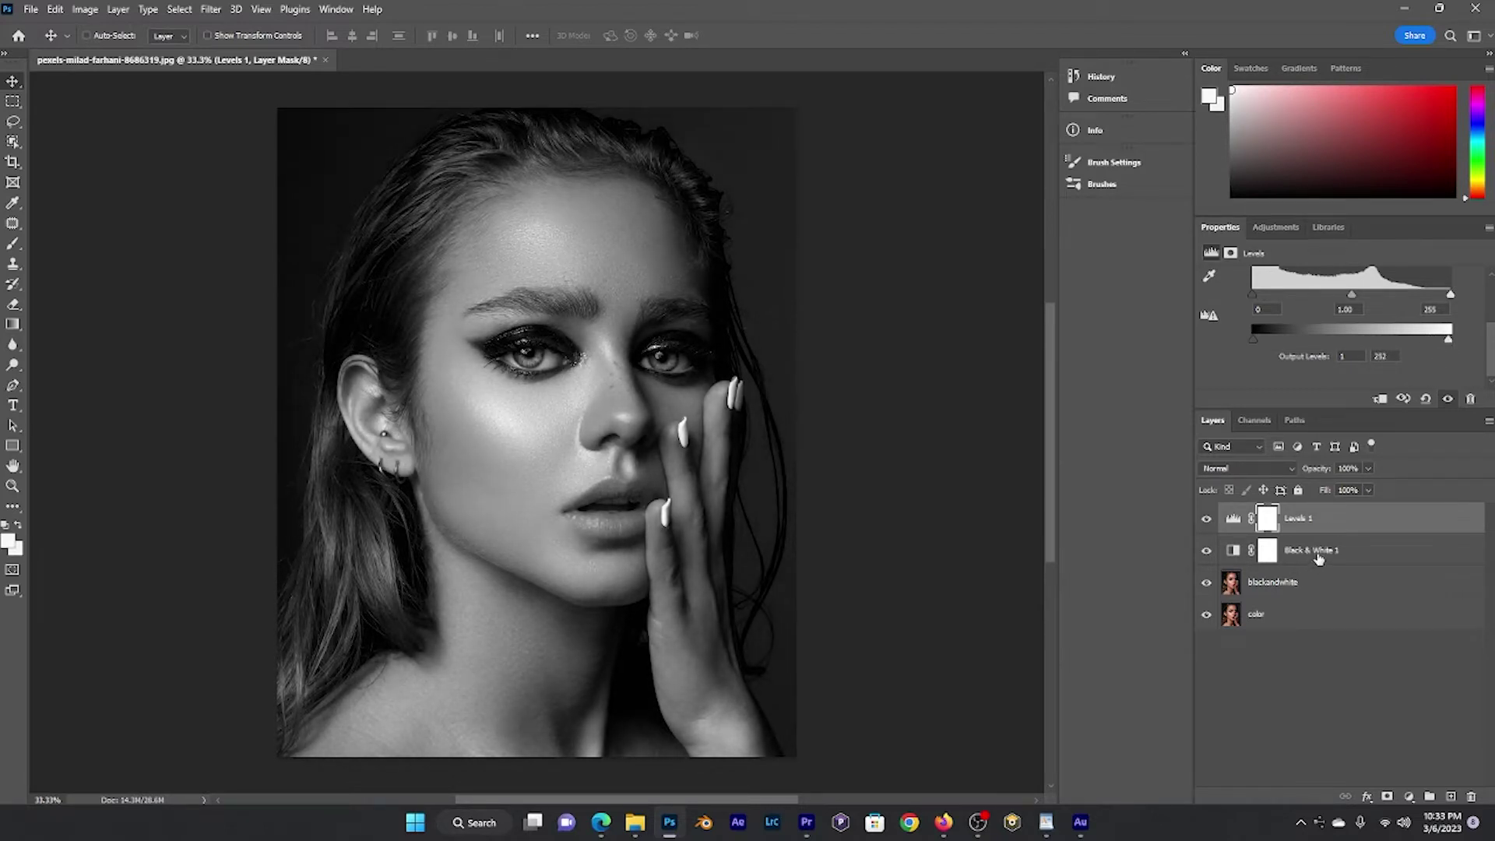
Clip Levels 1 and Black & White 1 down onto the blackandwhite layer.
right_click(1316, 515)
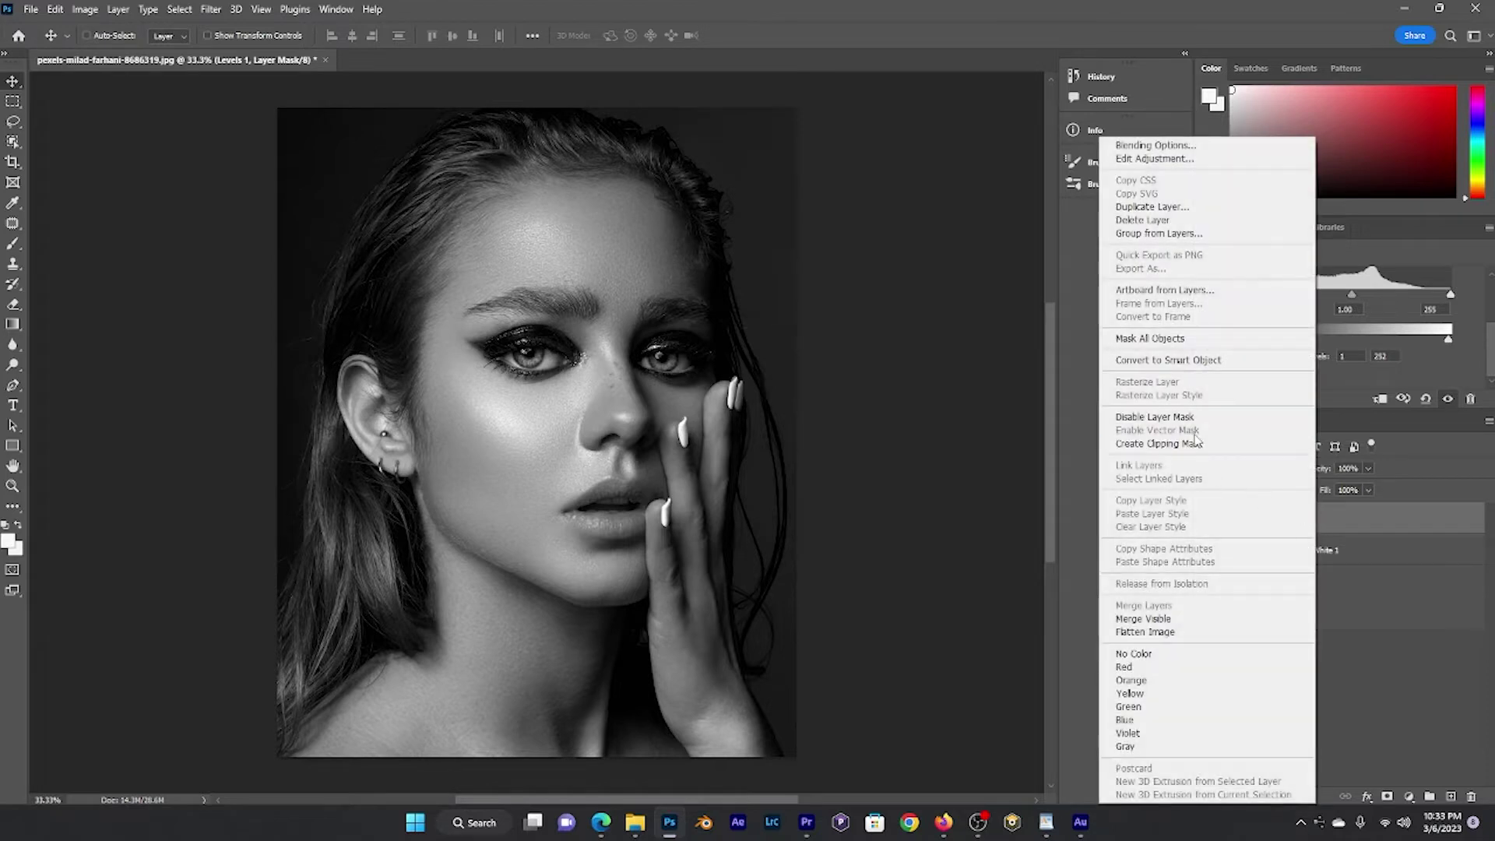
left_click(1158, 443)
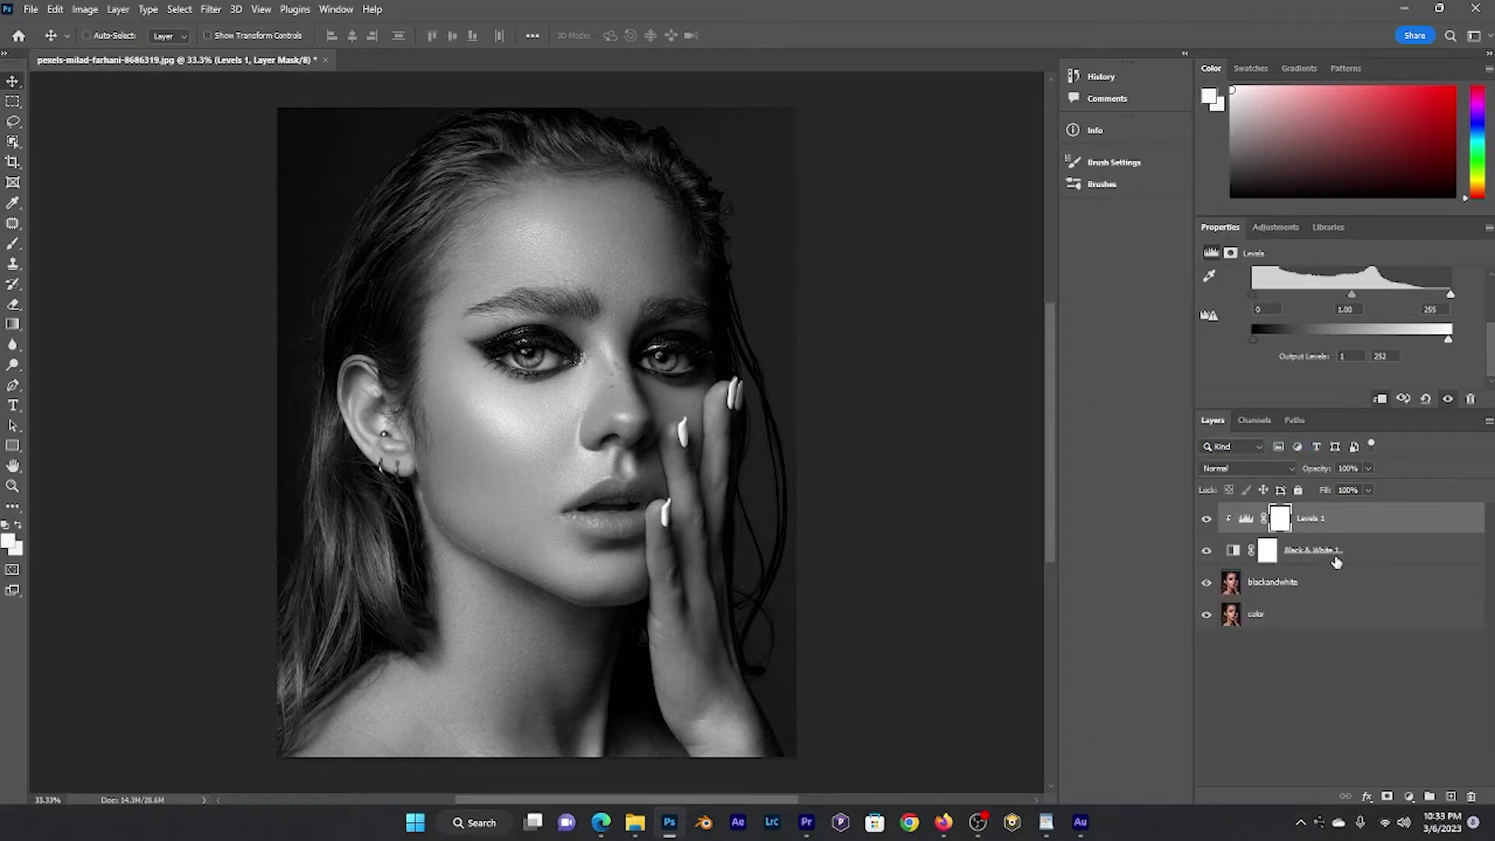
right_click(1341, 551)
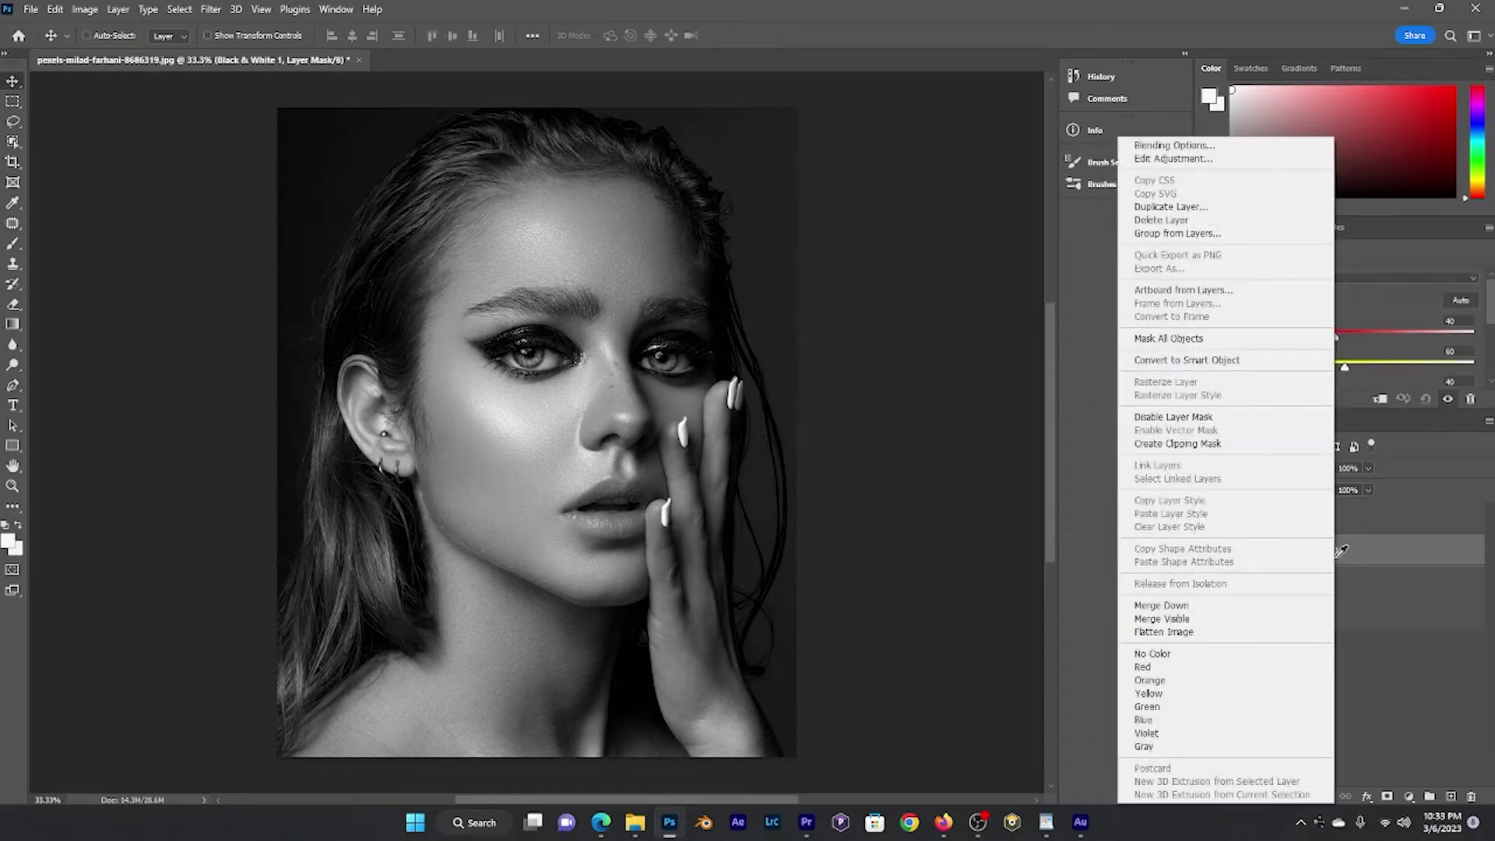
left_click(1211, 443)
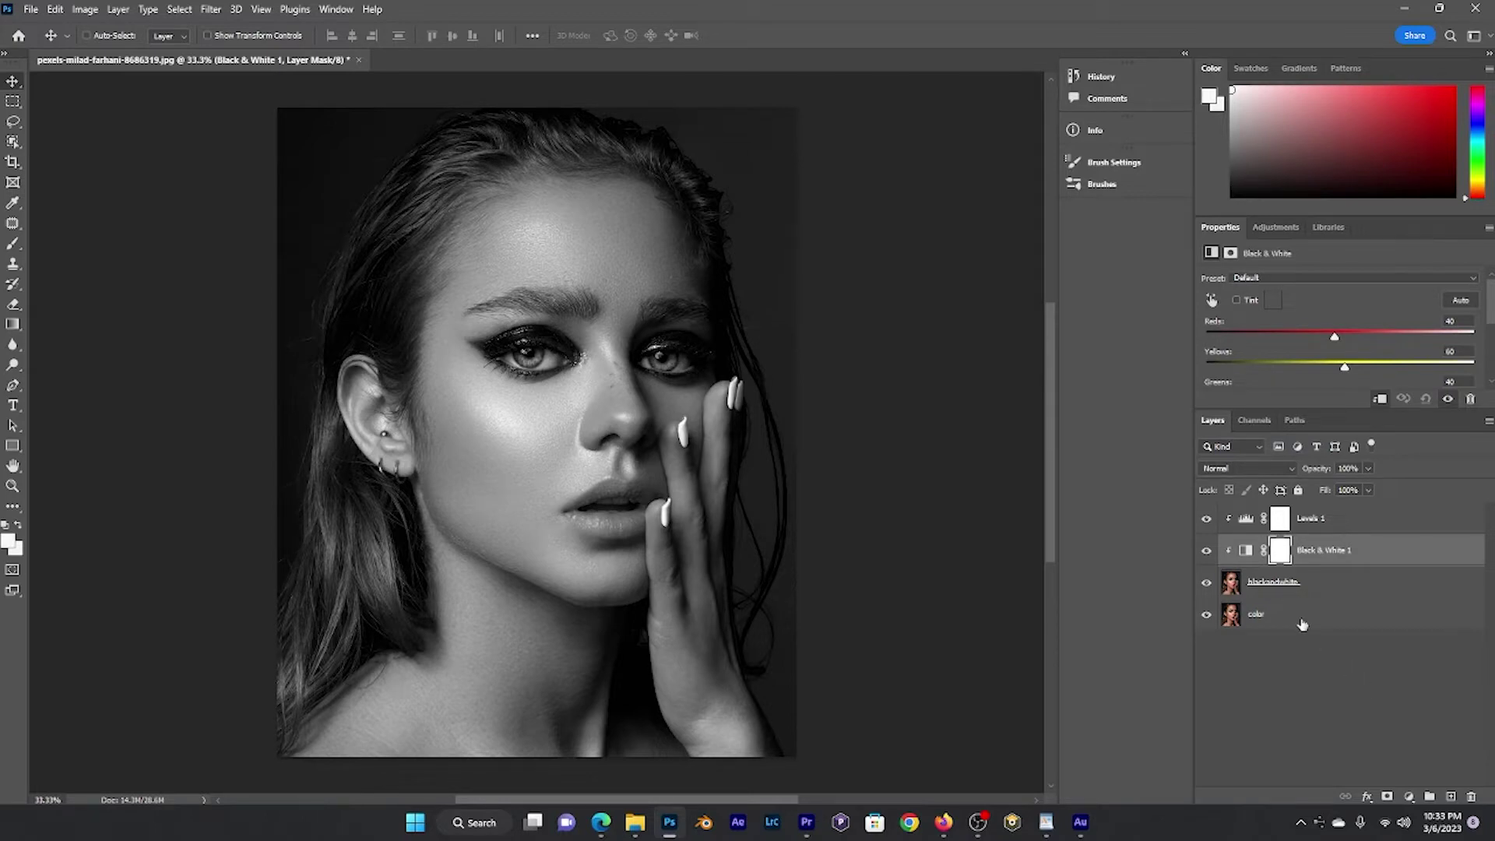
Add empty Layer 1 above the color layer and set the foreground to near-black 060800.
left_click(1270, 620)
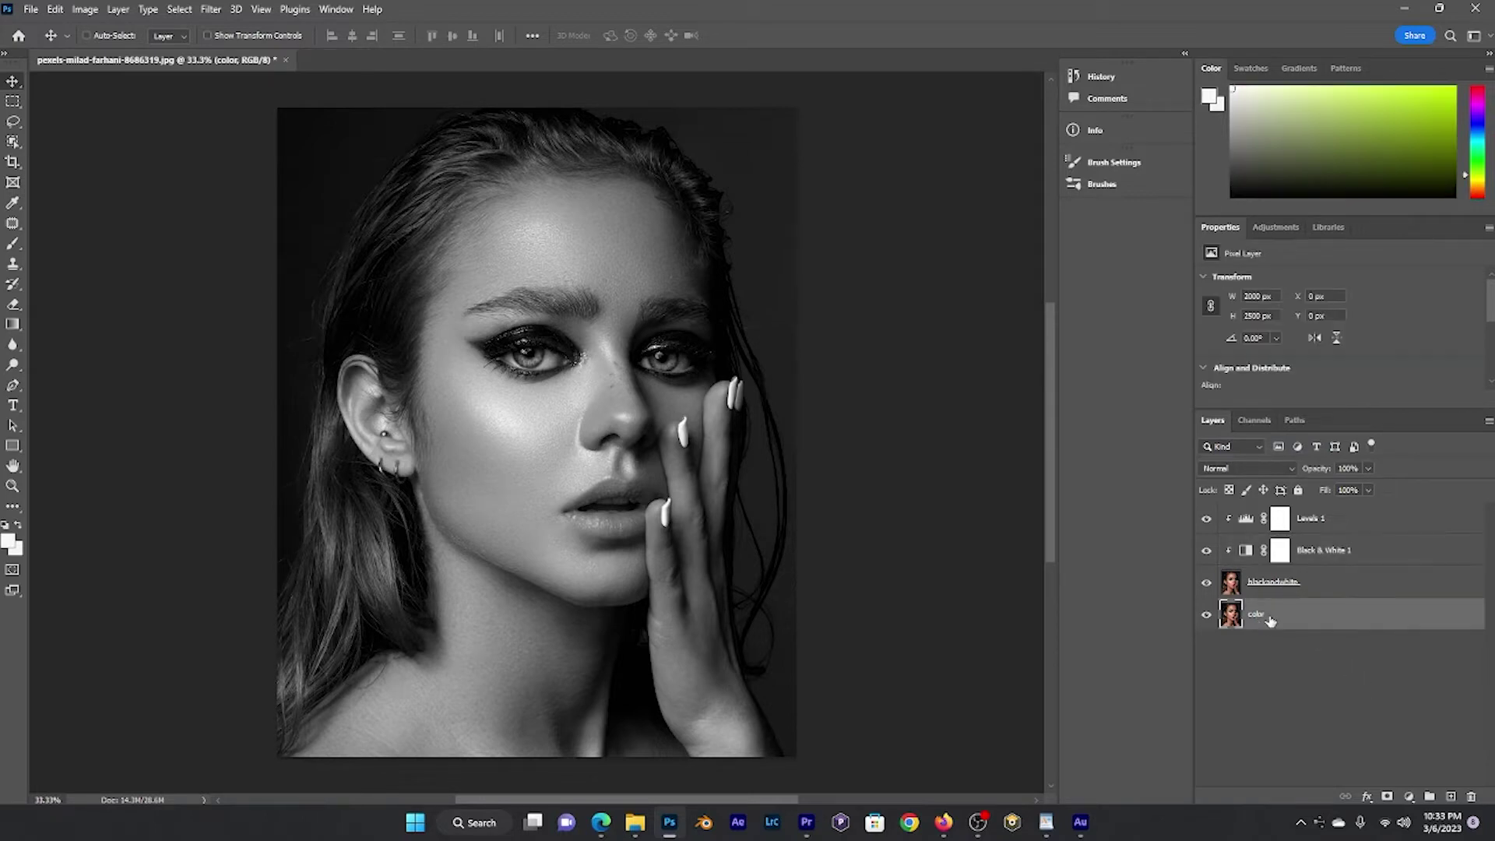
left_click(1450, 798)
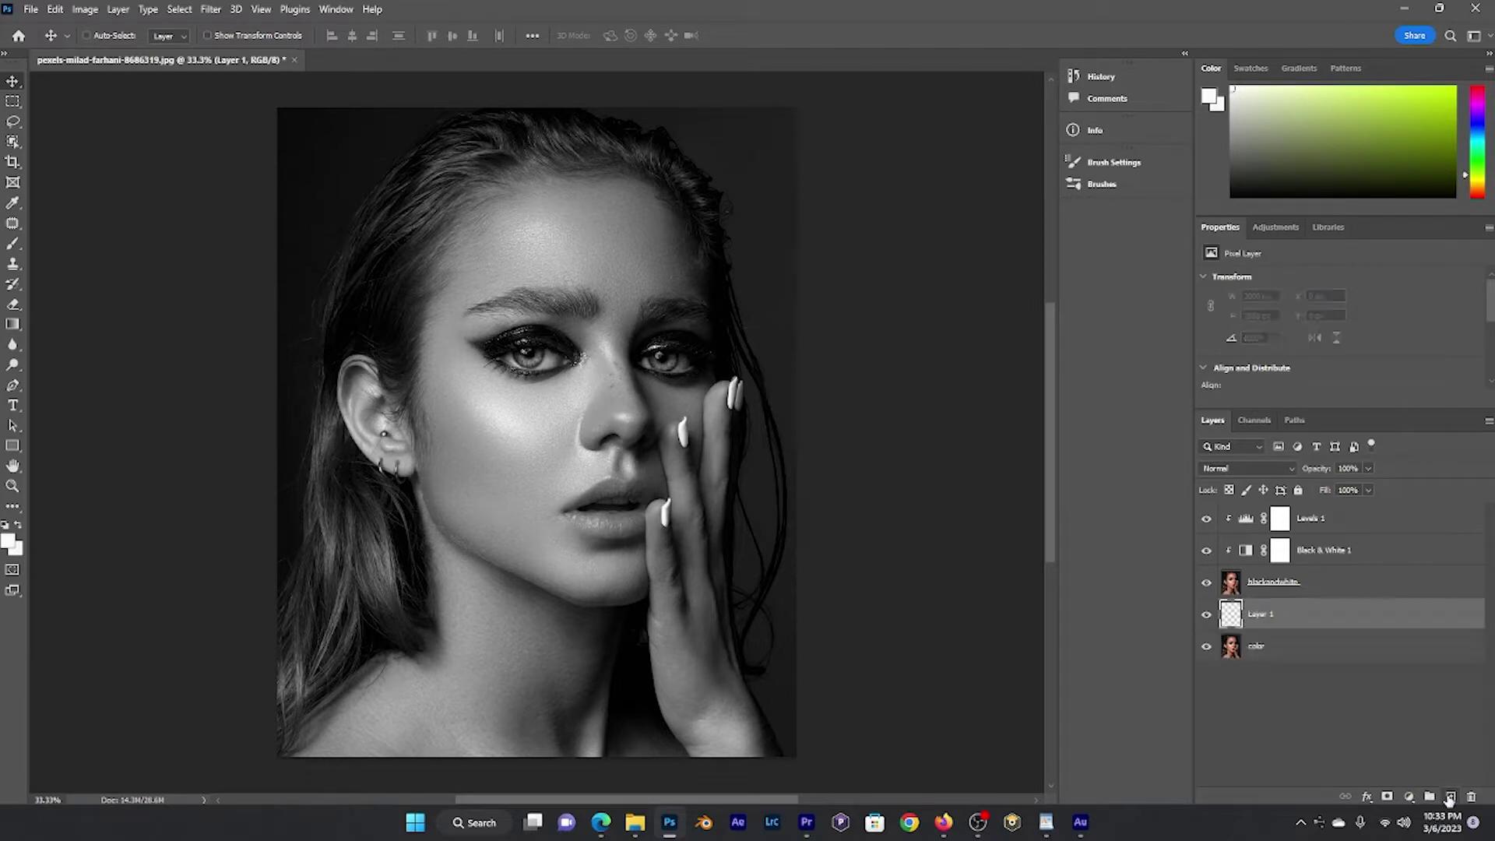
left_click(9, 540)
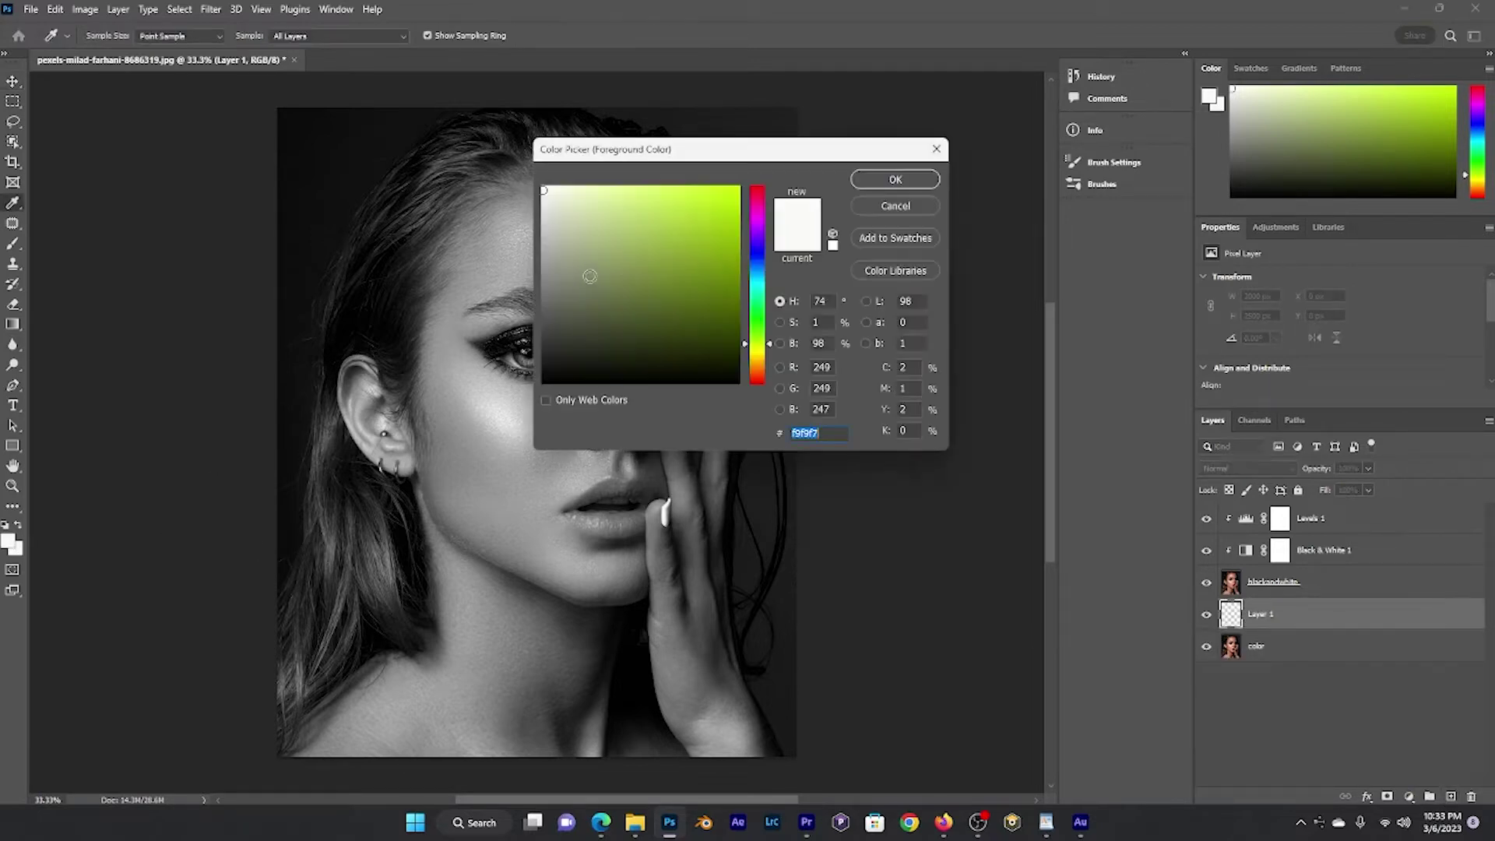
left_click(732, 379)
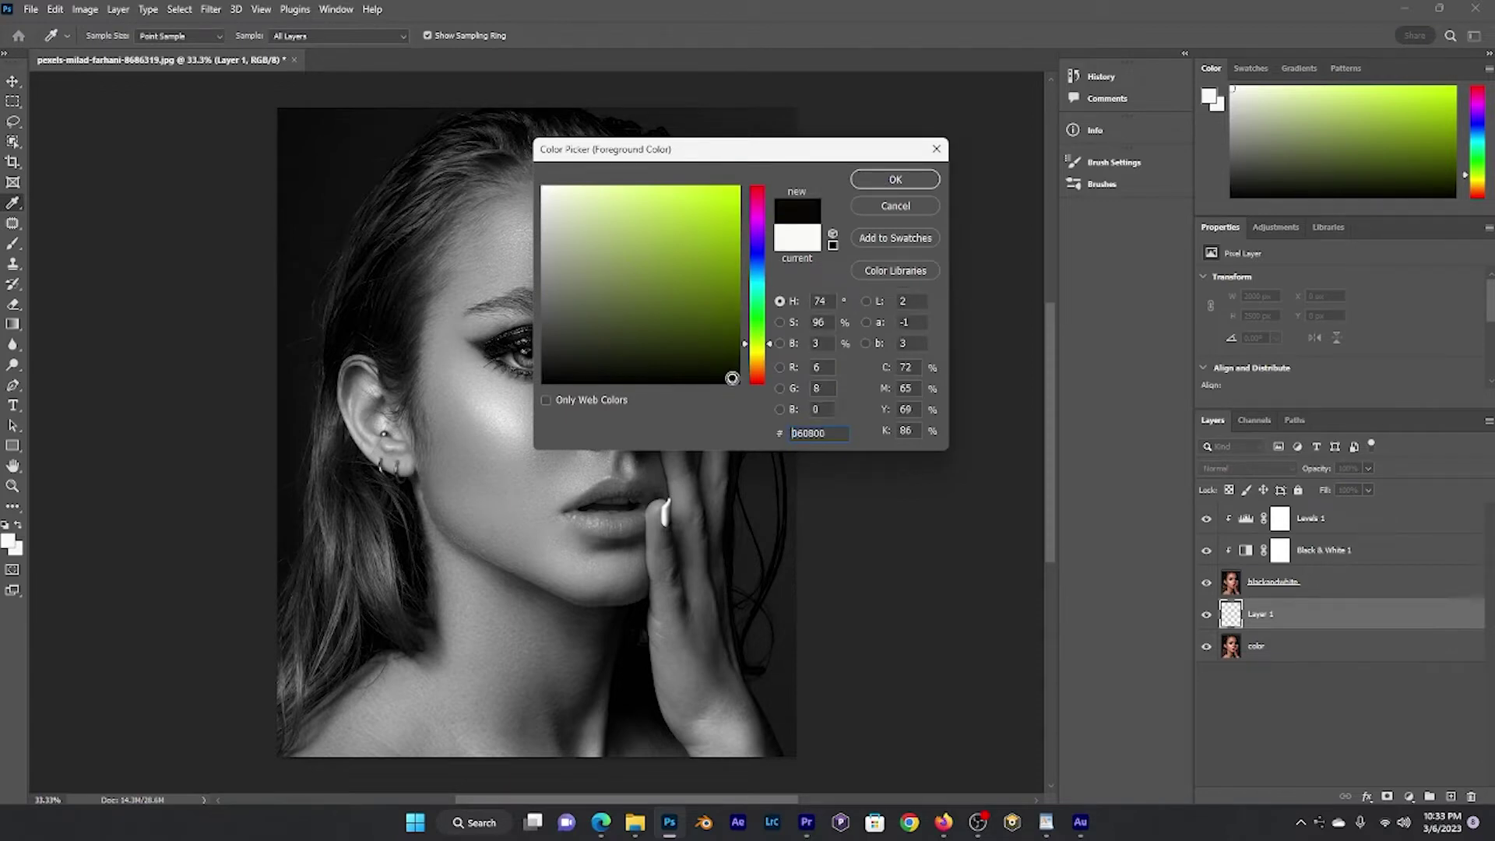
left_click(874, 180)
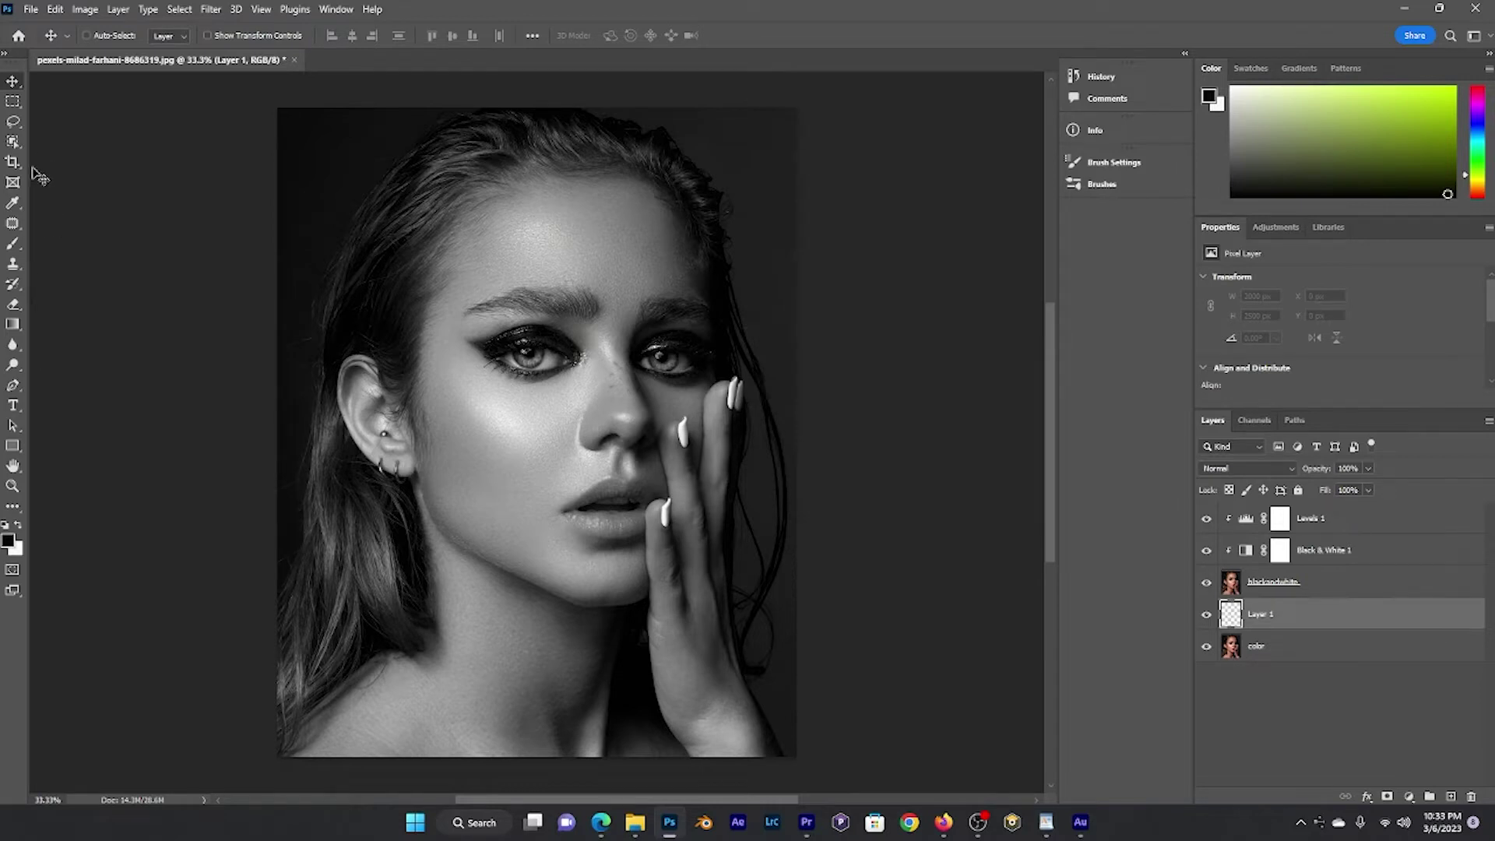
left_click(12, 244)
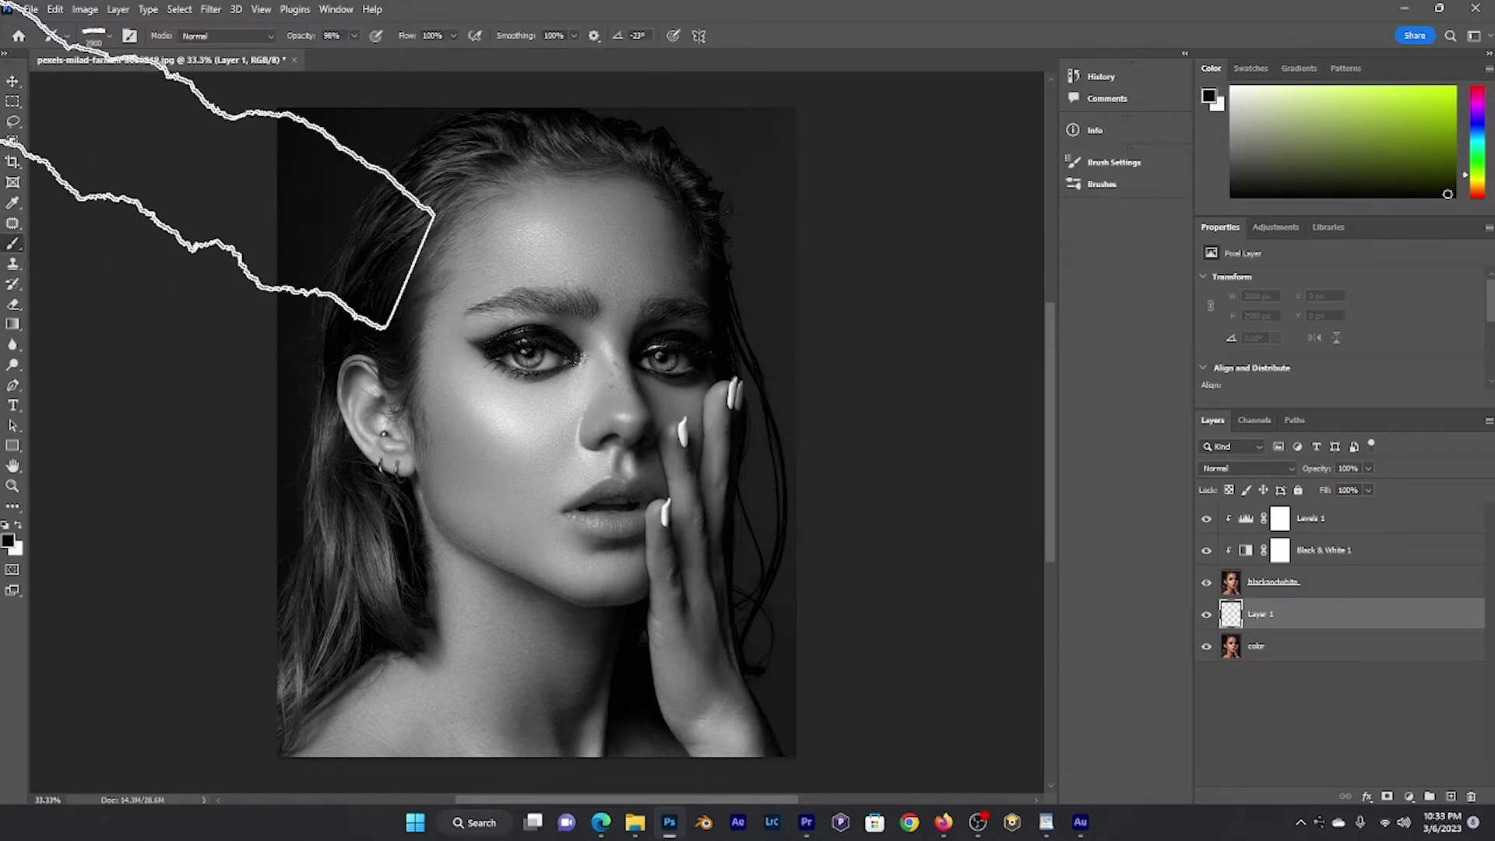
Choose the 08.psd torn-paper brush and size it to 2600 px.
left_click(109, 35)
scroll(184, 265, "up", 5)
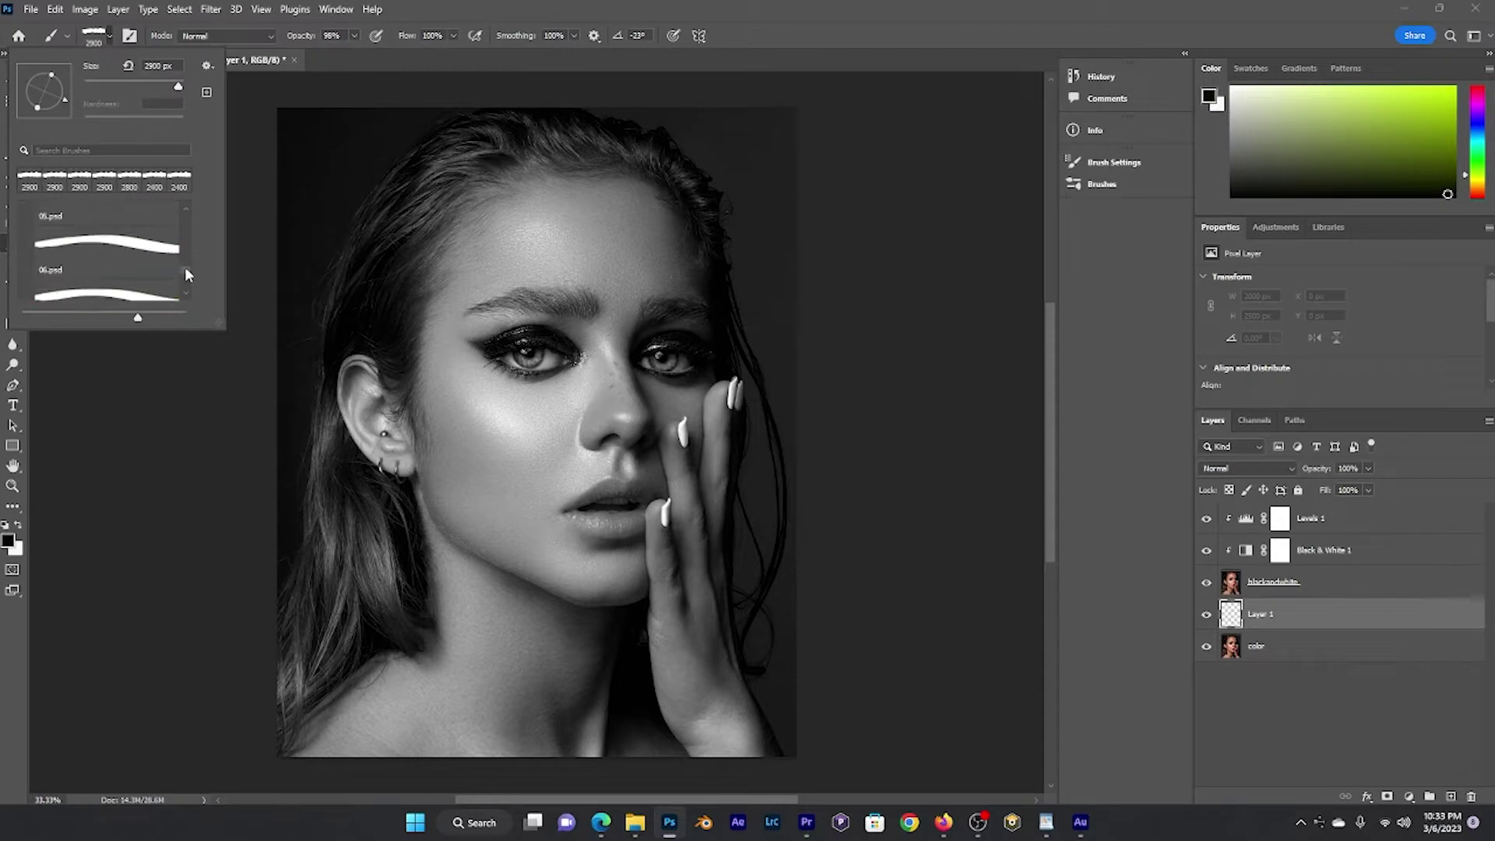
scroll(182, 249, "up", 2)
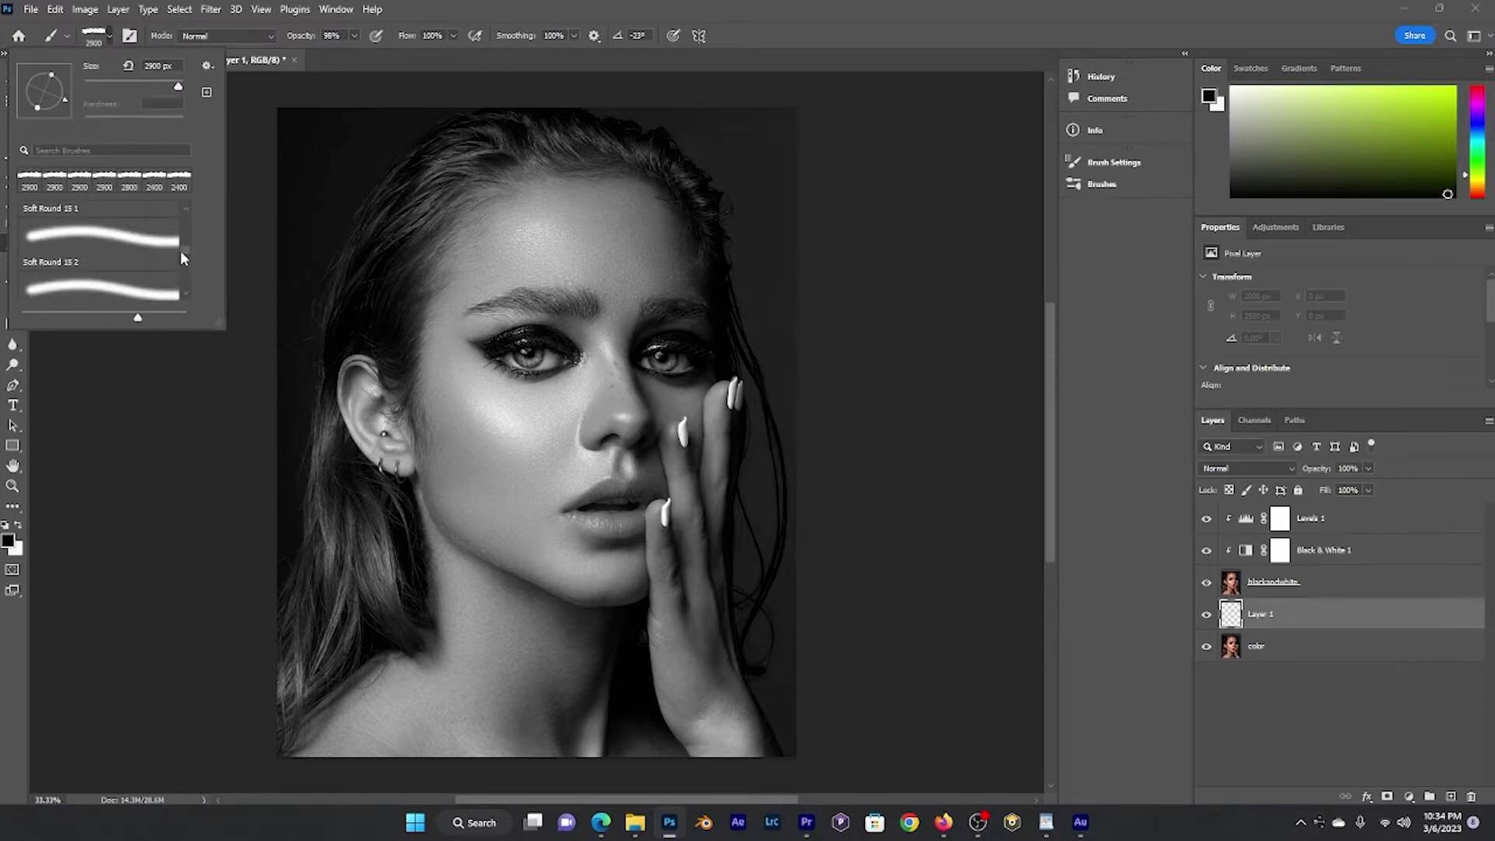
scroll(185, 254, "down", 2)
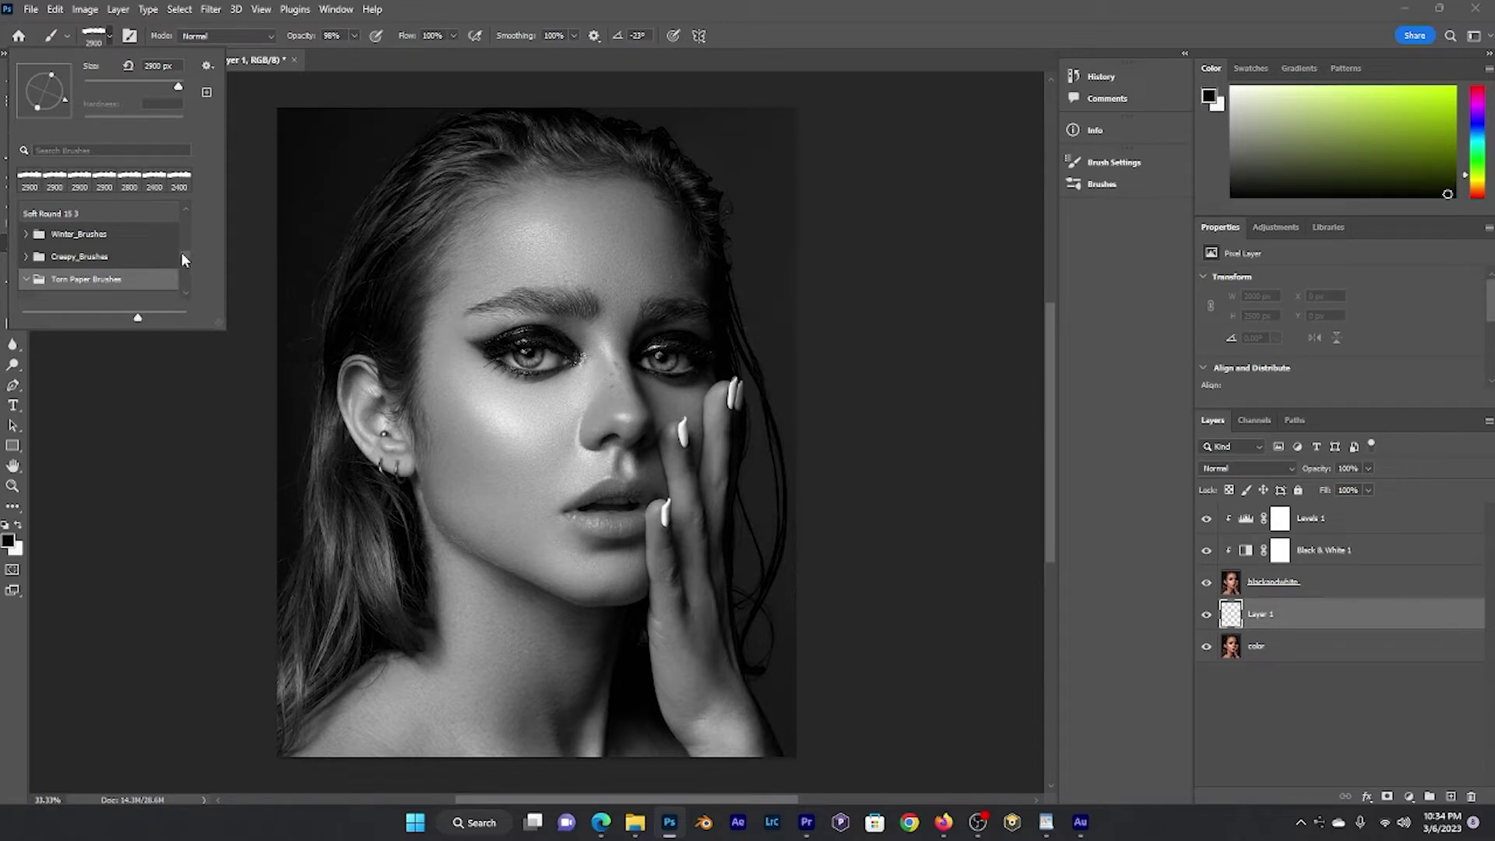
scroll(185, 259, "down", 5)
scroll(185, 267, "down", 3)
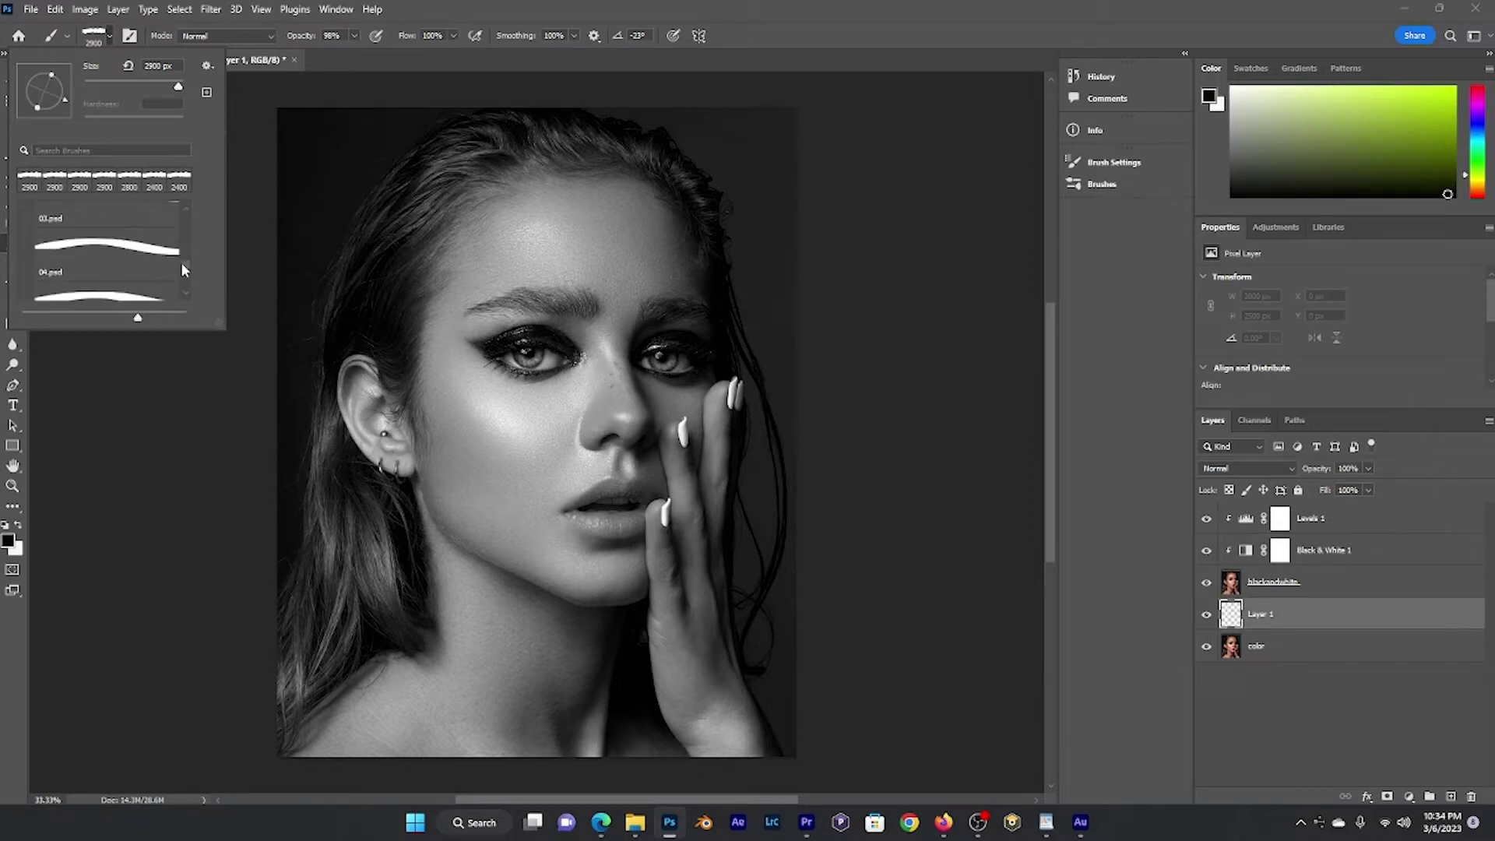
scroll(182, 272, "down", 4)
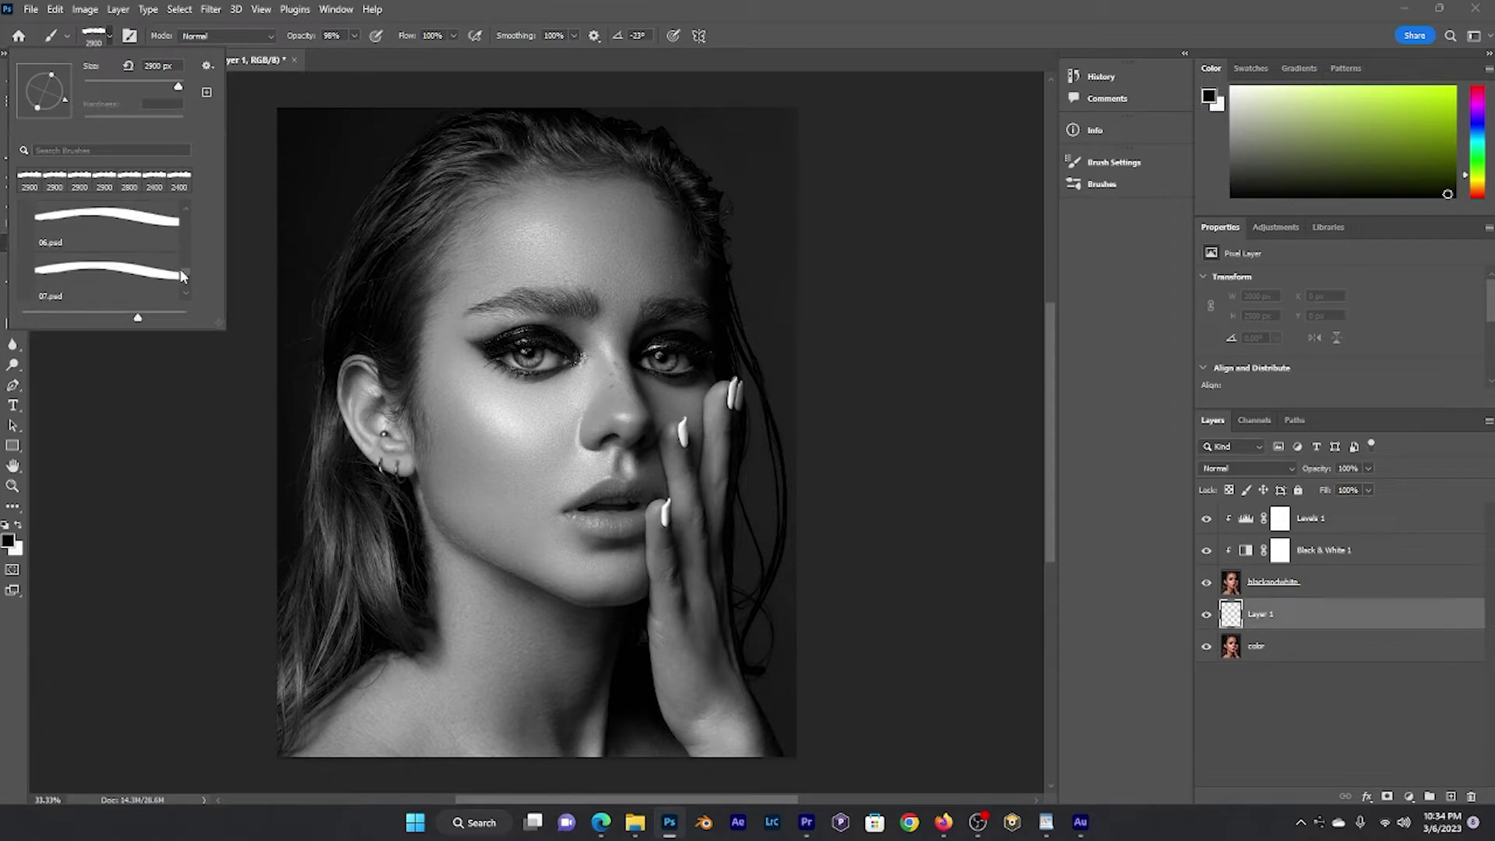
scroll(181, 280, "down", 2)
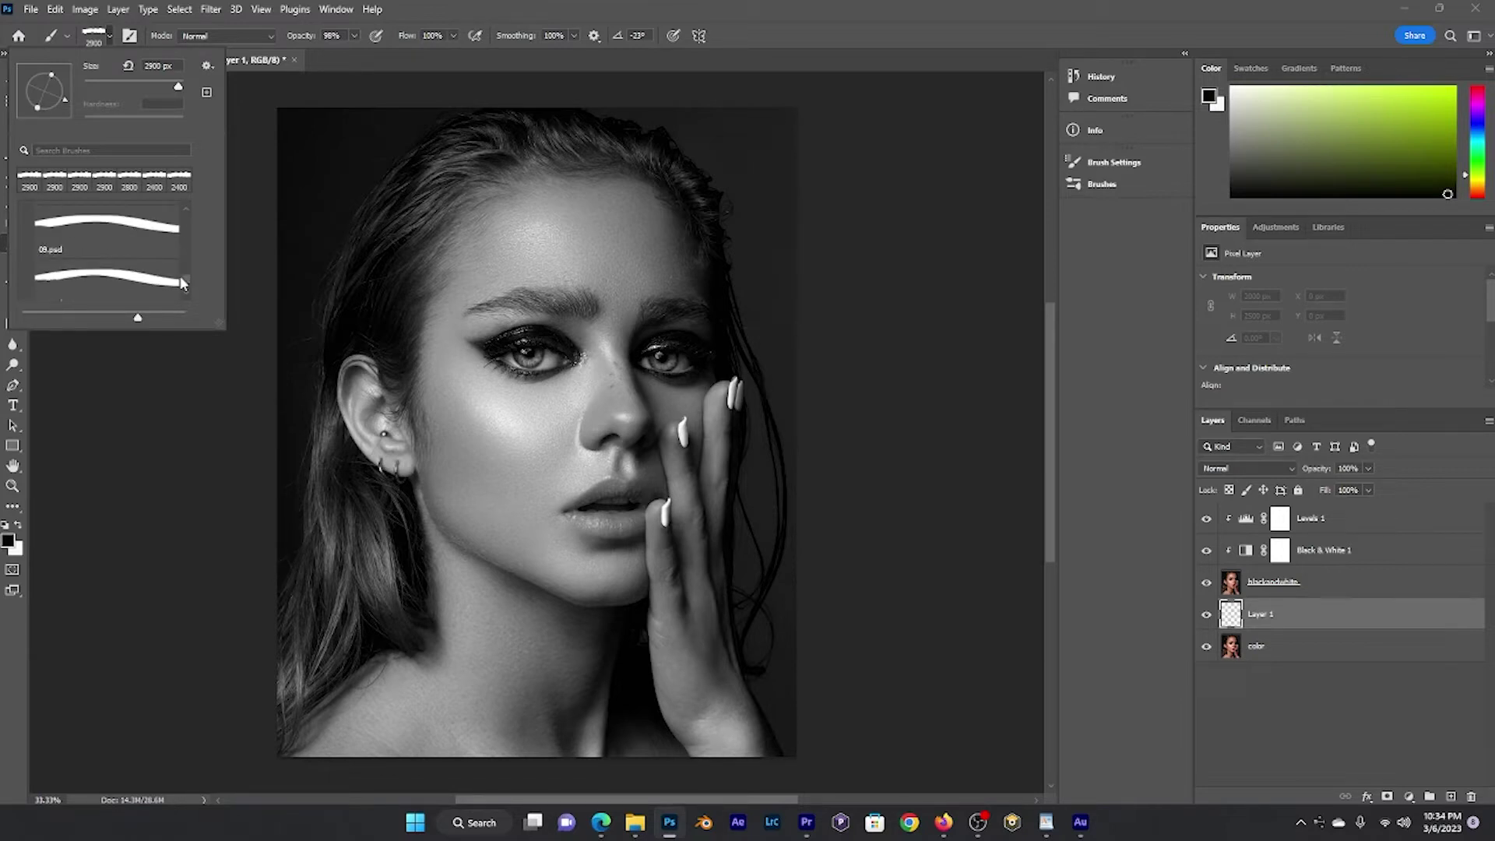
scroll(180, 273, "up", 2)
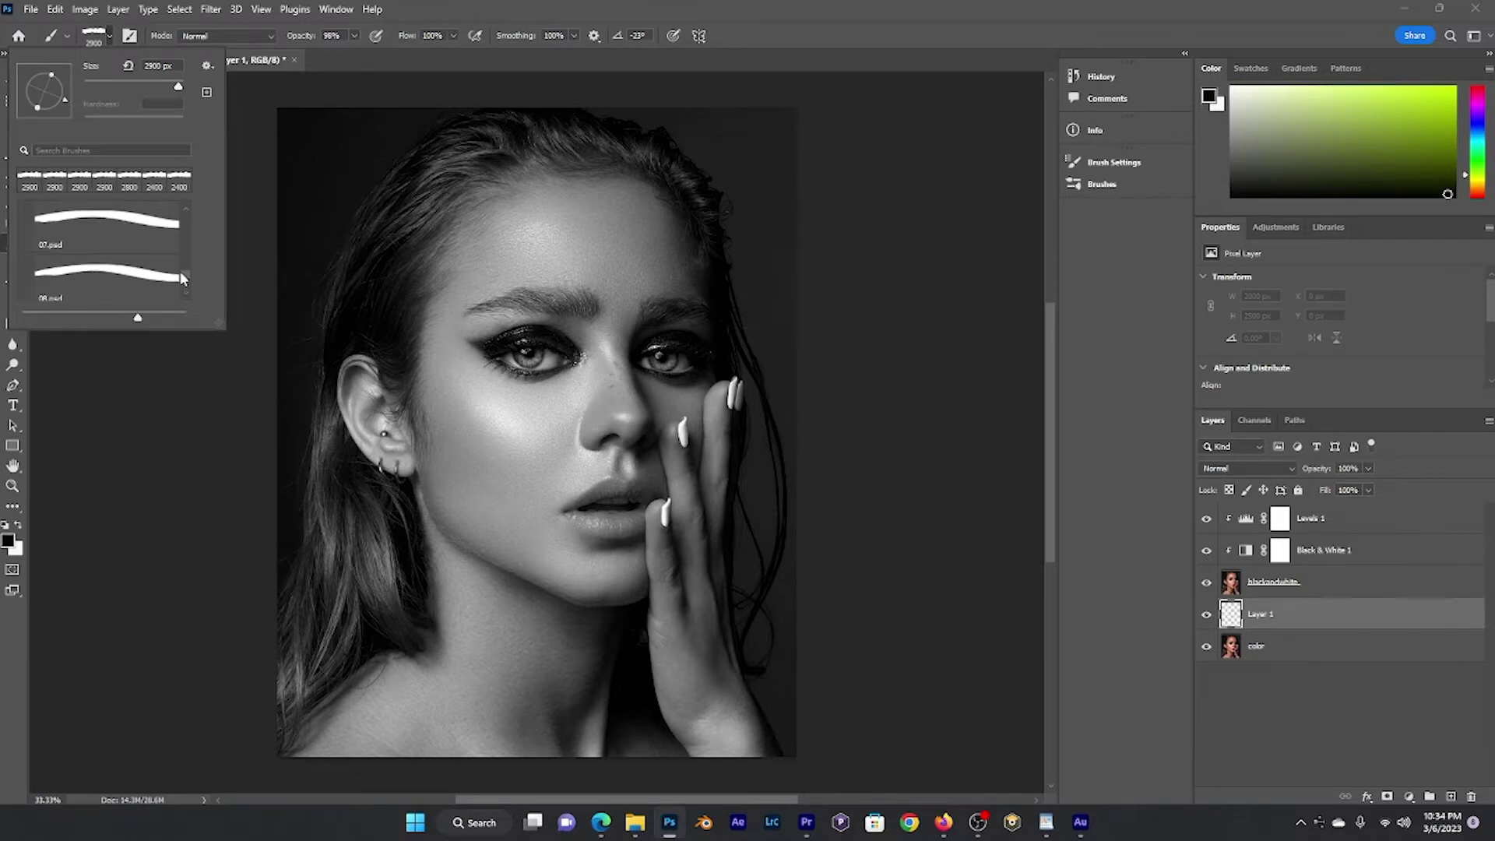
left_click(152, 275)
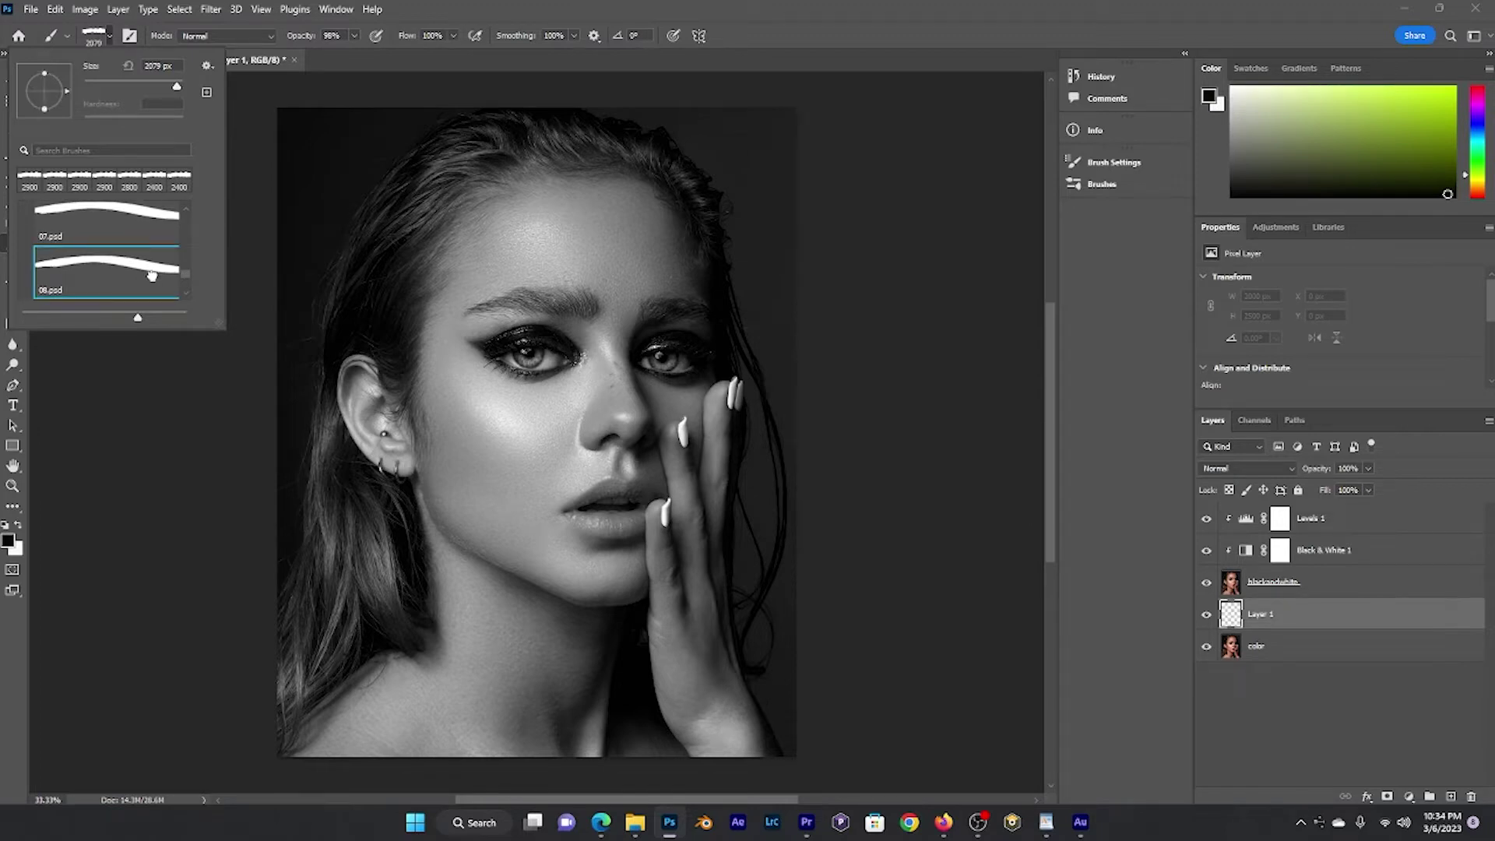
key("Return")
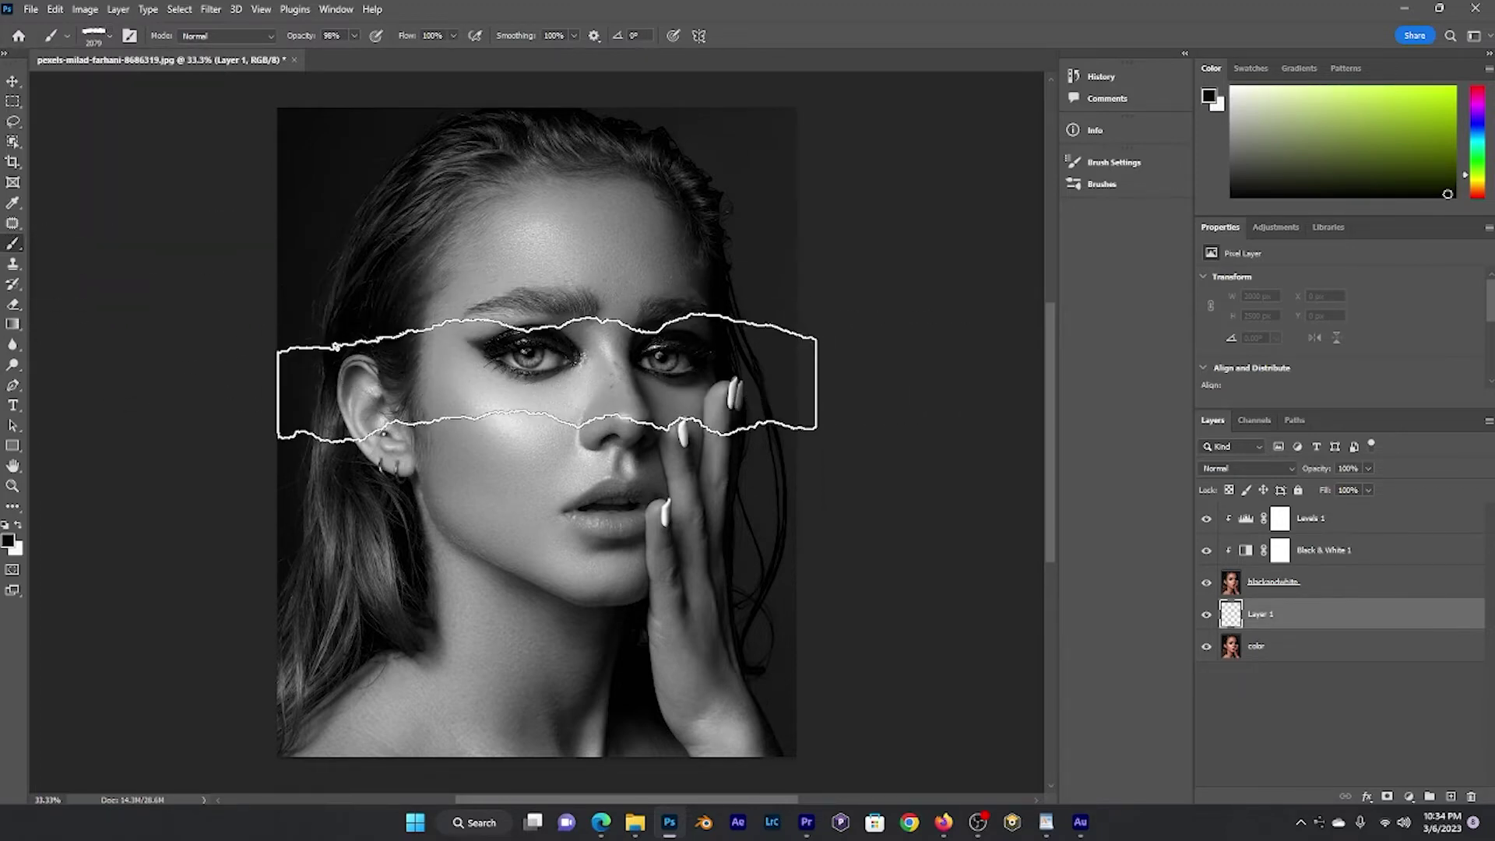
key("bracketleft")
key("bracketleft")
key("bracketleft")
key("bracketleft")
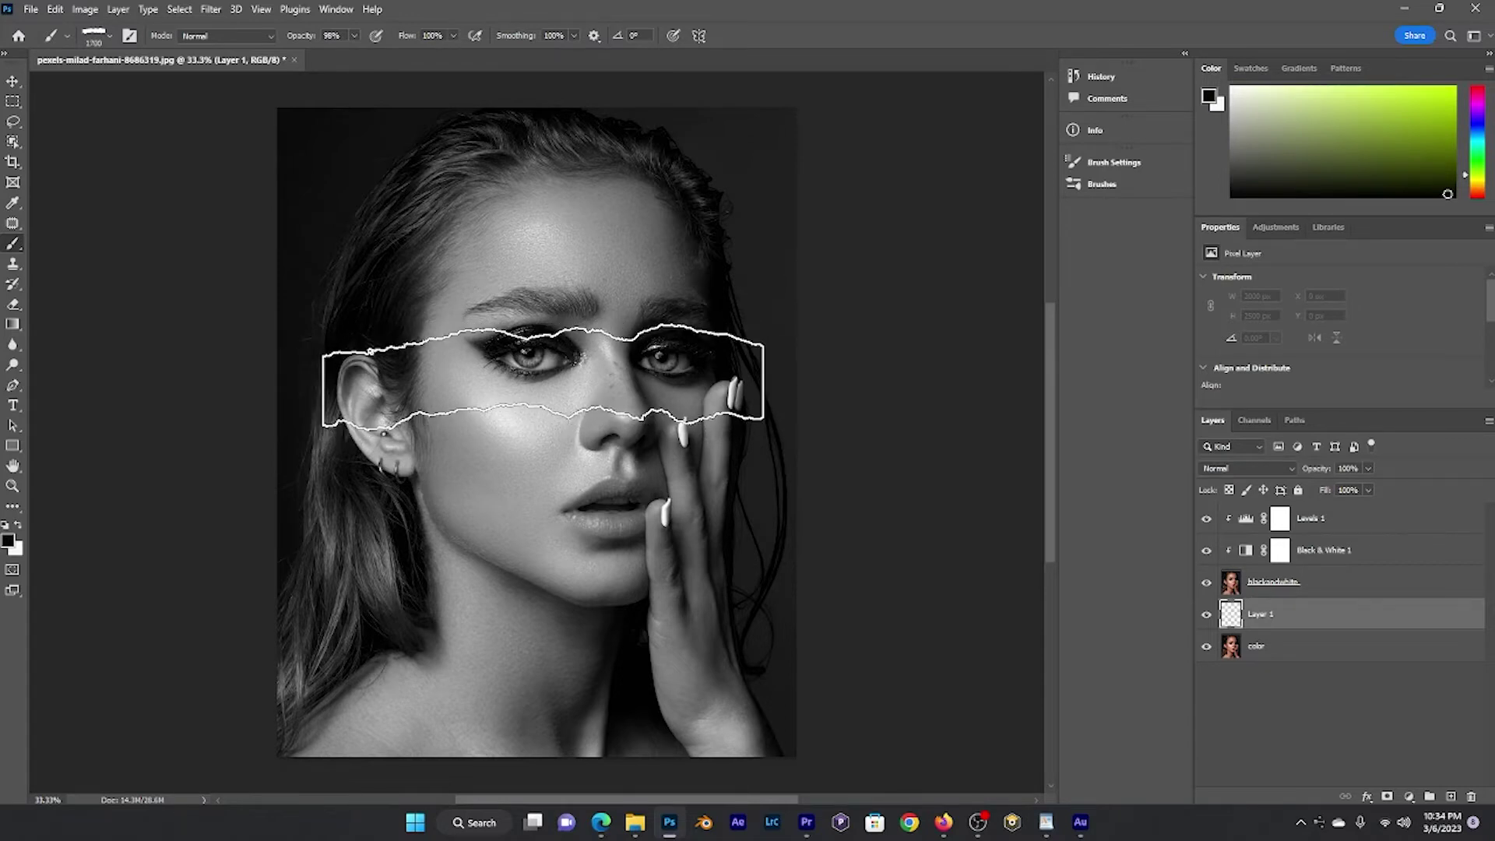
key("bracketright")
key("bracketright")
key("bracketright")
key("bracketright")
key("bracketright")
key("bracketright")
key("bracketright")
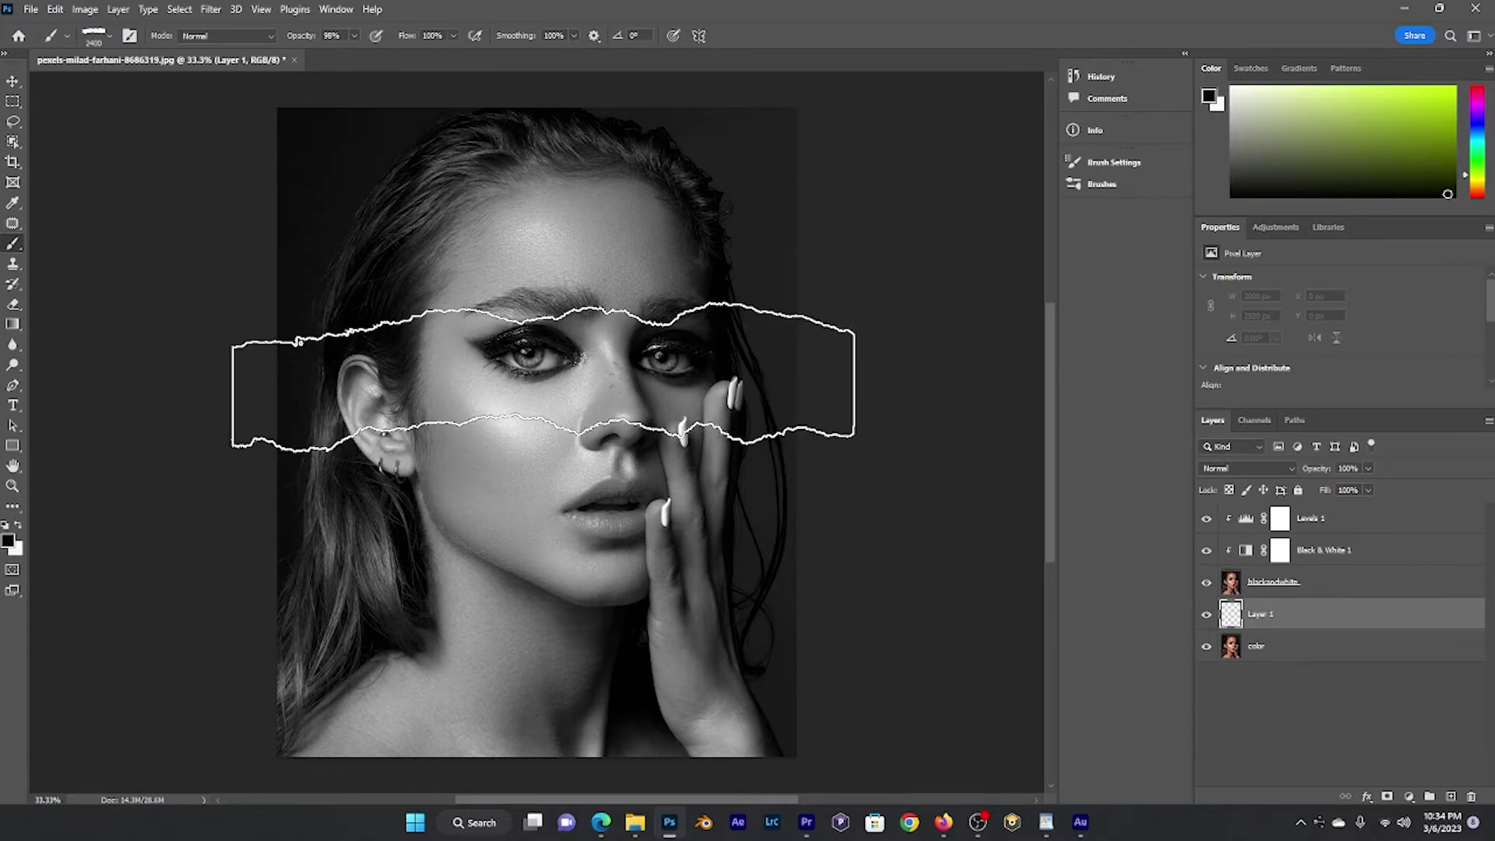
key("bracketright")
key("bracketright")
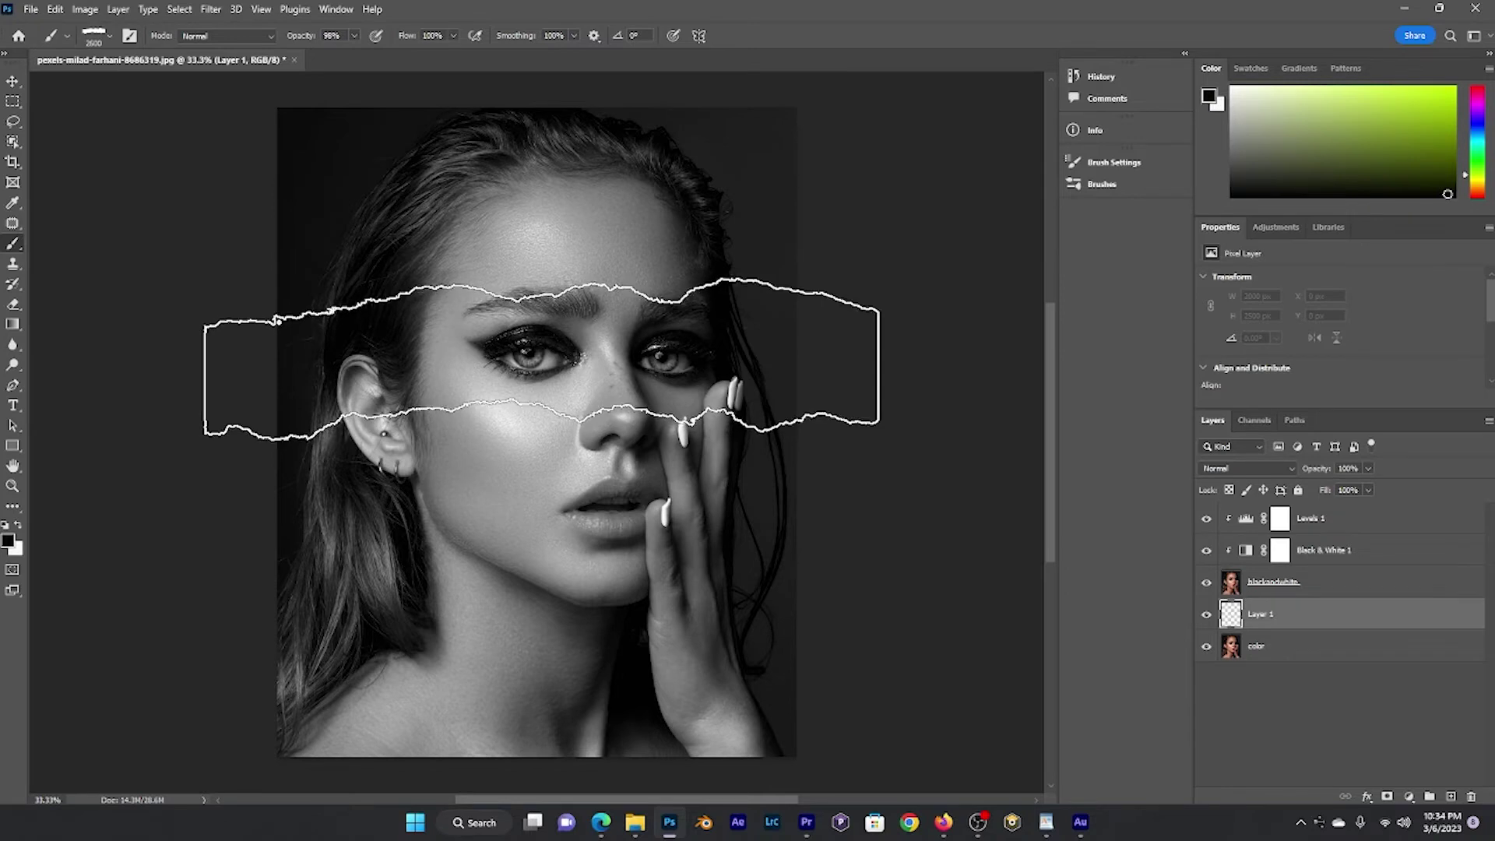
Stamp a single torn-paper strip across the eyes on Layer 1.
left_click(109, 36)
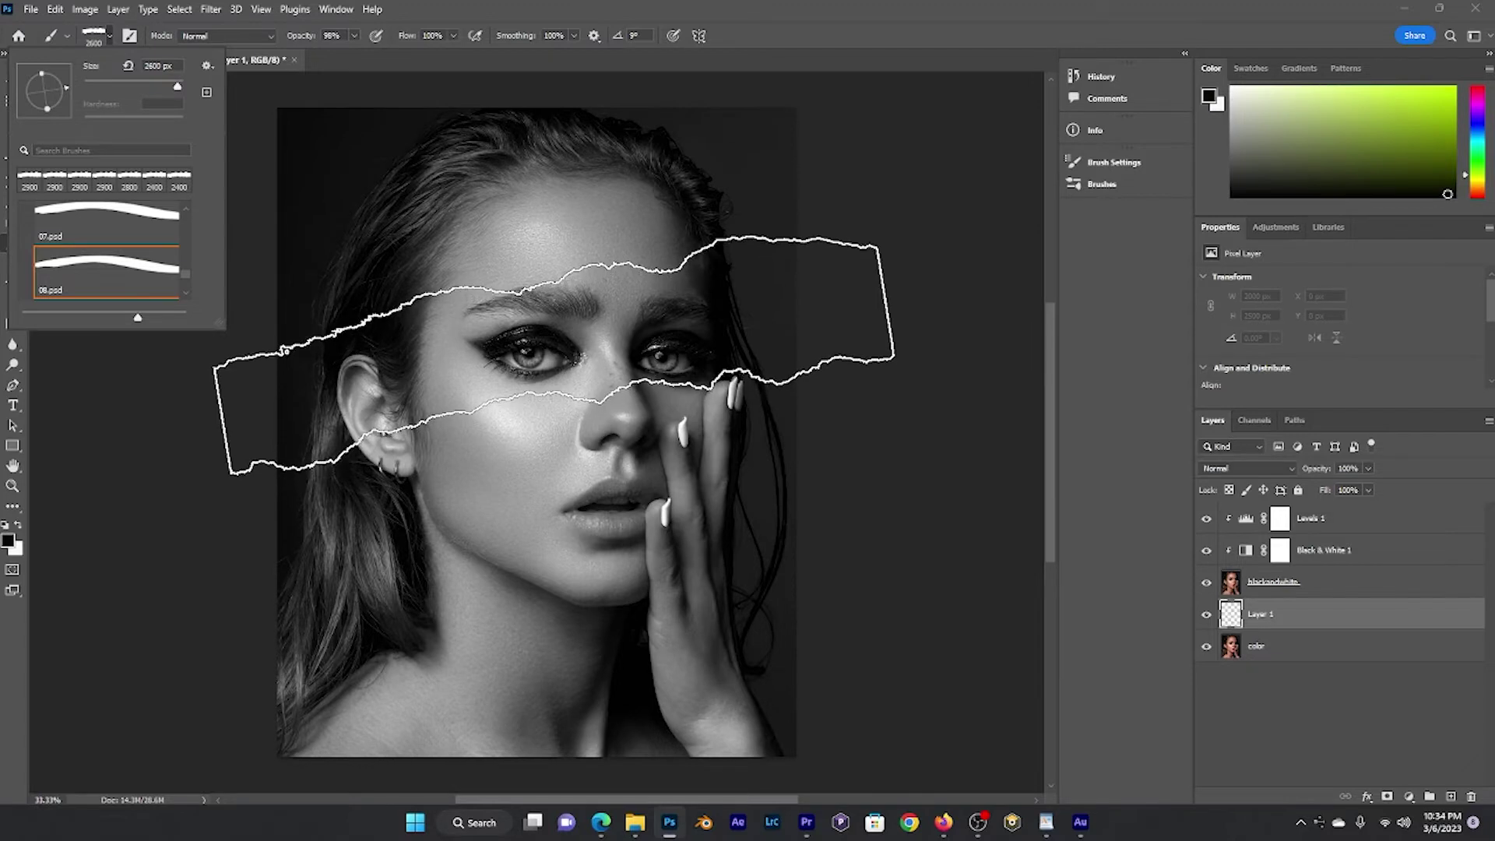
left_click(554, 354)
left_click(554, 354)
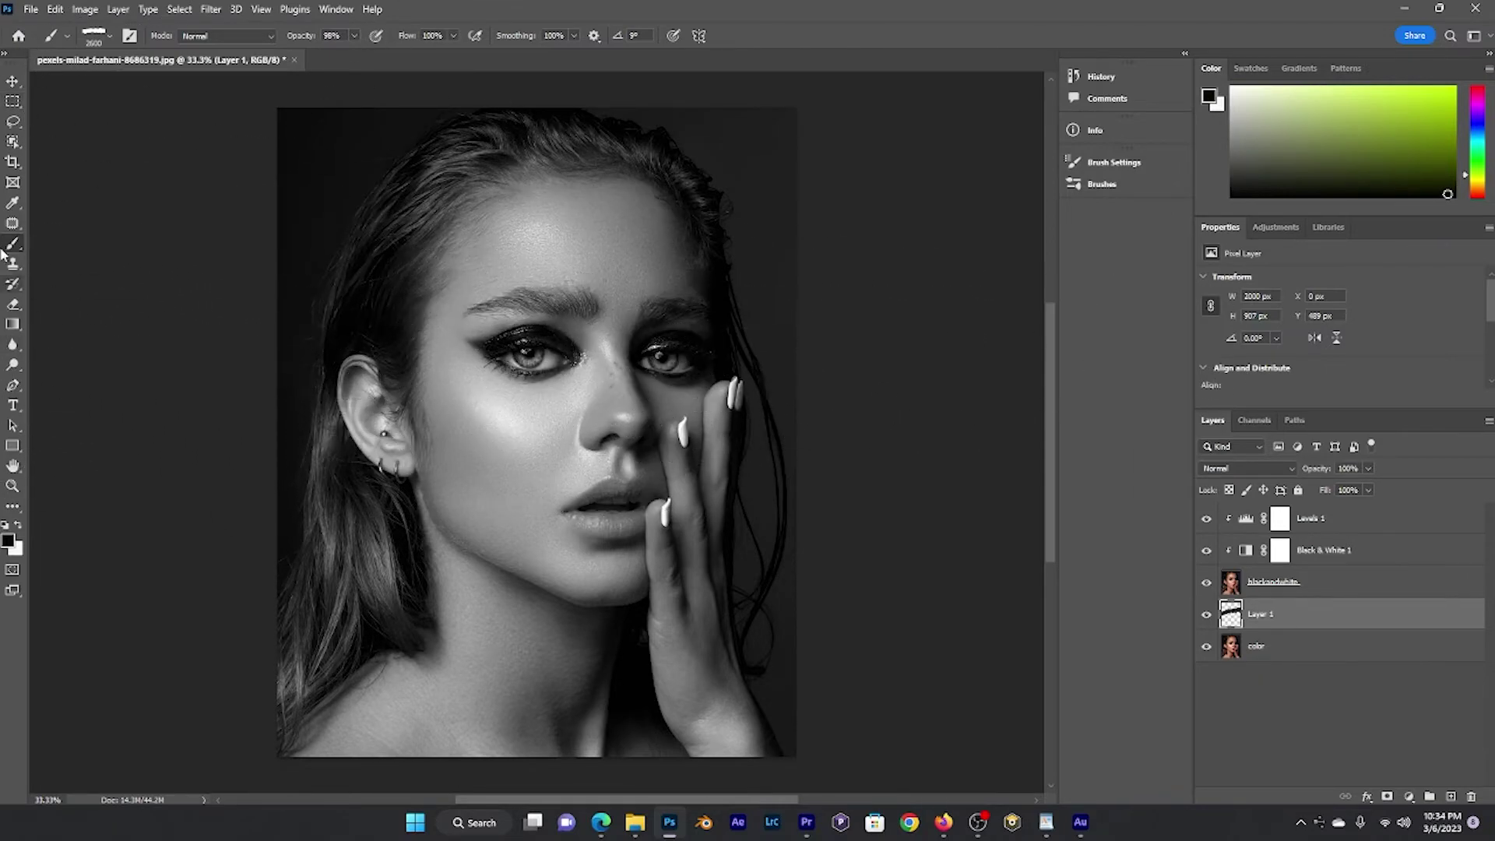
Clip blackandwhite to Layer 1's torn strip so only the eyes are grey, then add Layer 2.
left_click(12, 81)
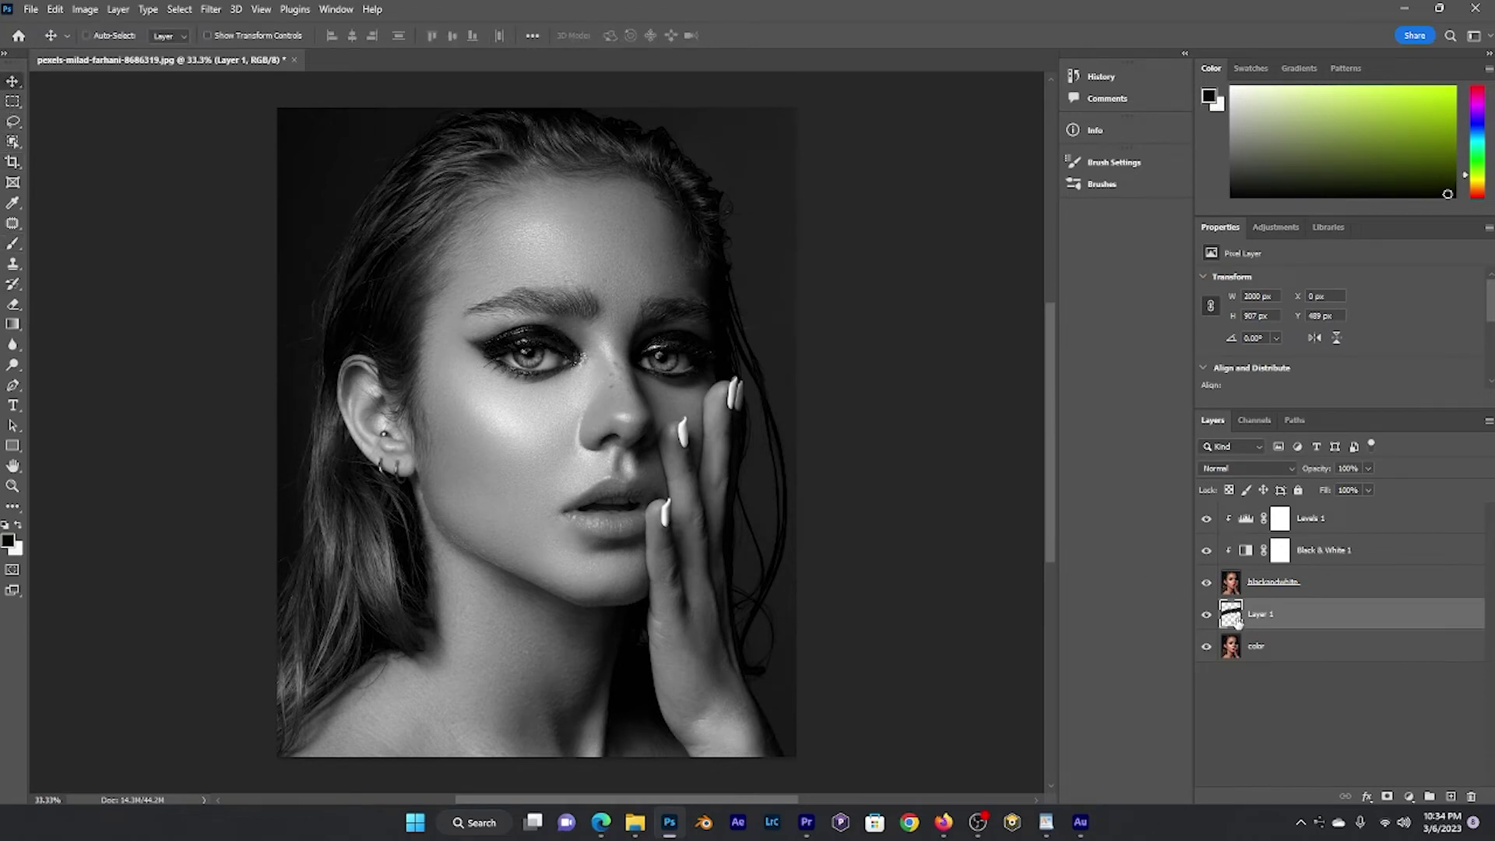
left_click(1280, 586)
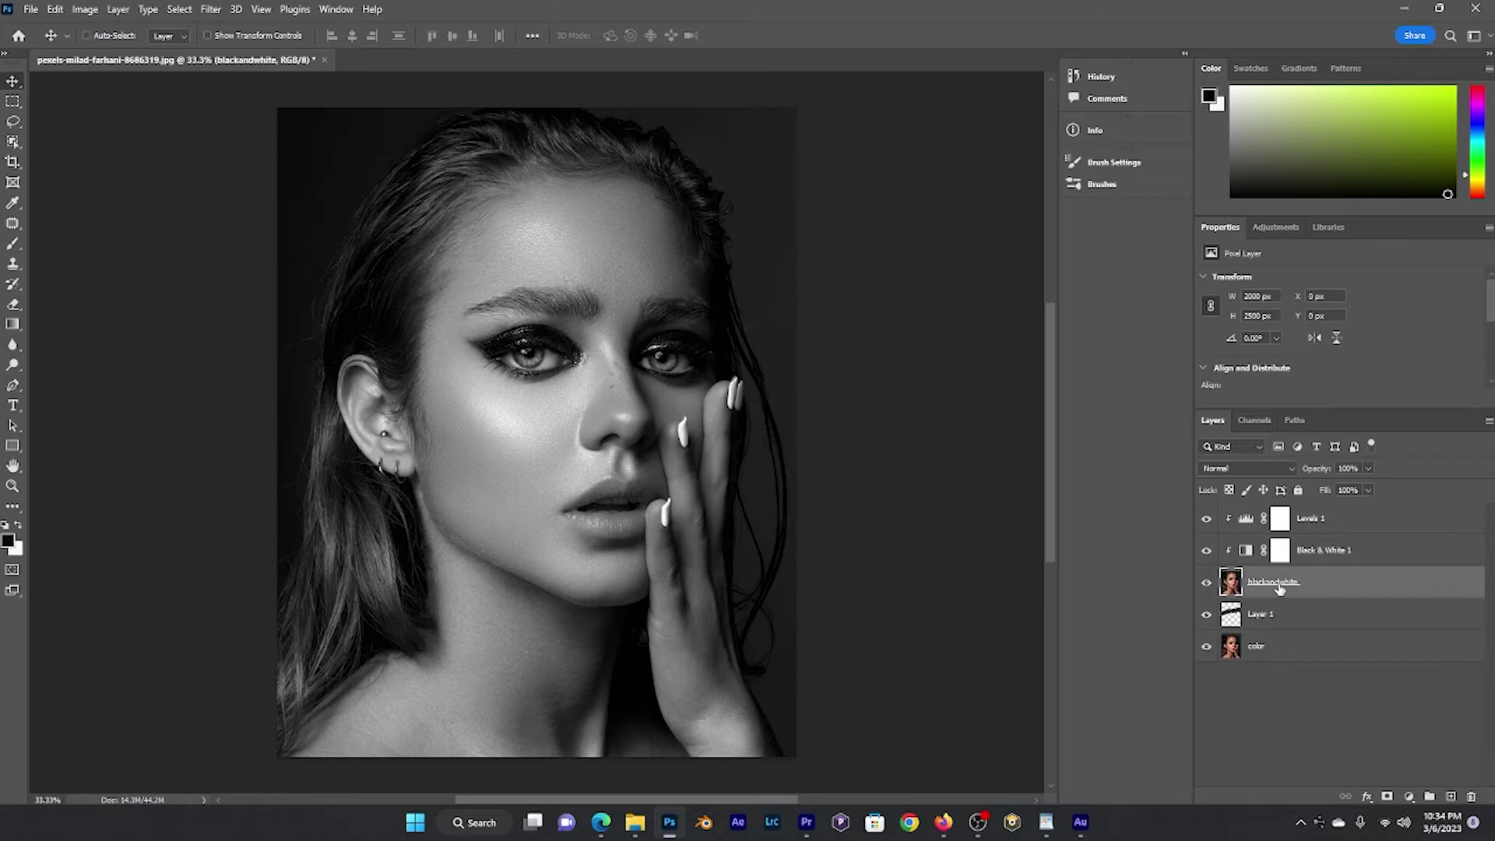
right_click(1280, 586)
left_click(1176, 443)
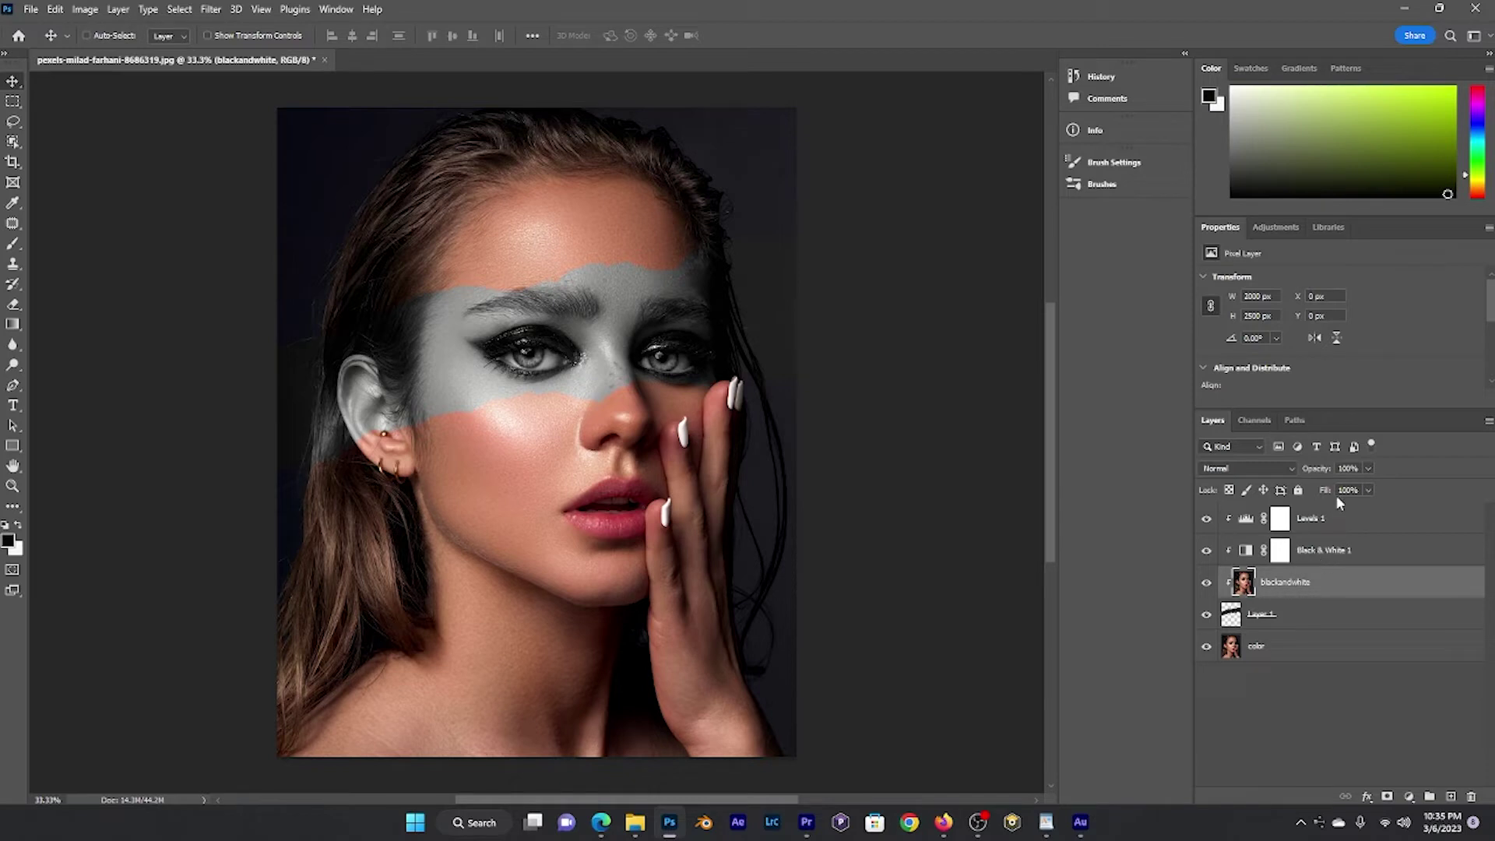
left_click(1453, 801)
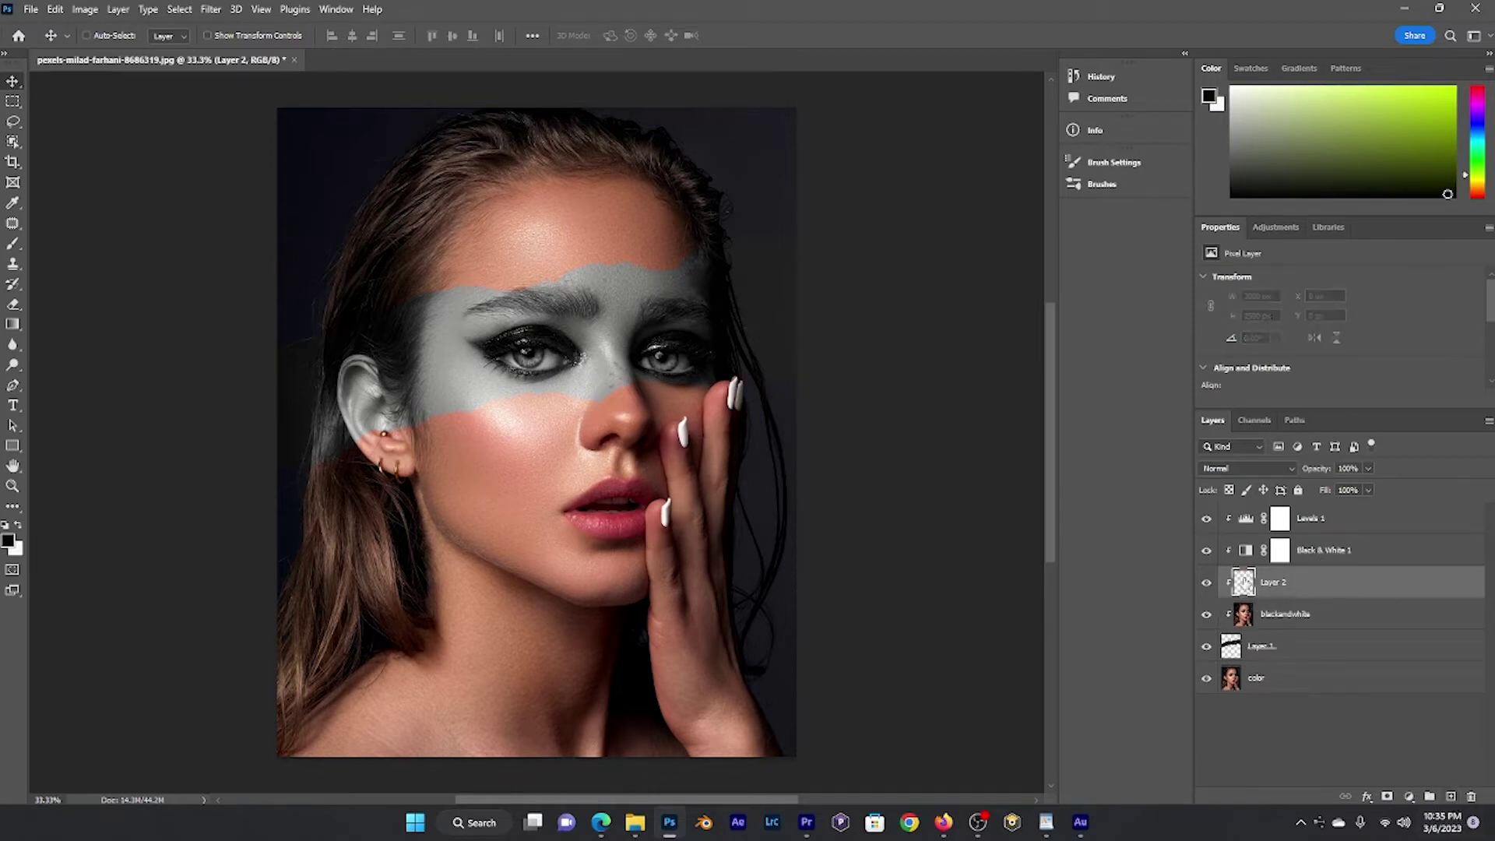
Drag Layer 2 to the top of the stack and clip it to the layers below.
left_click_drag(1246, 586, 1229, 507)
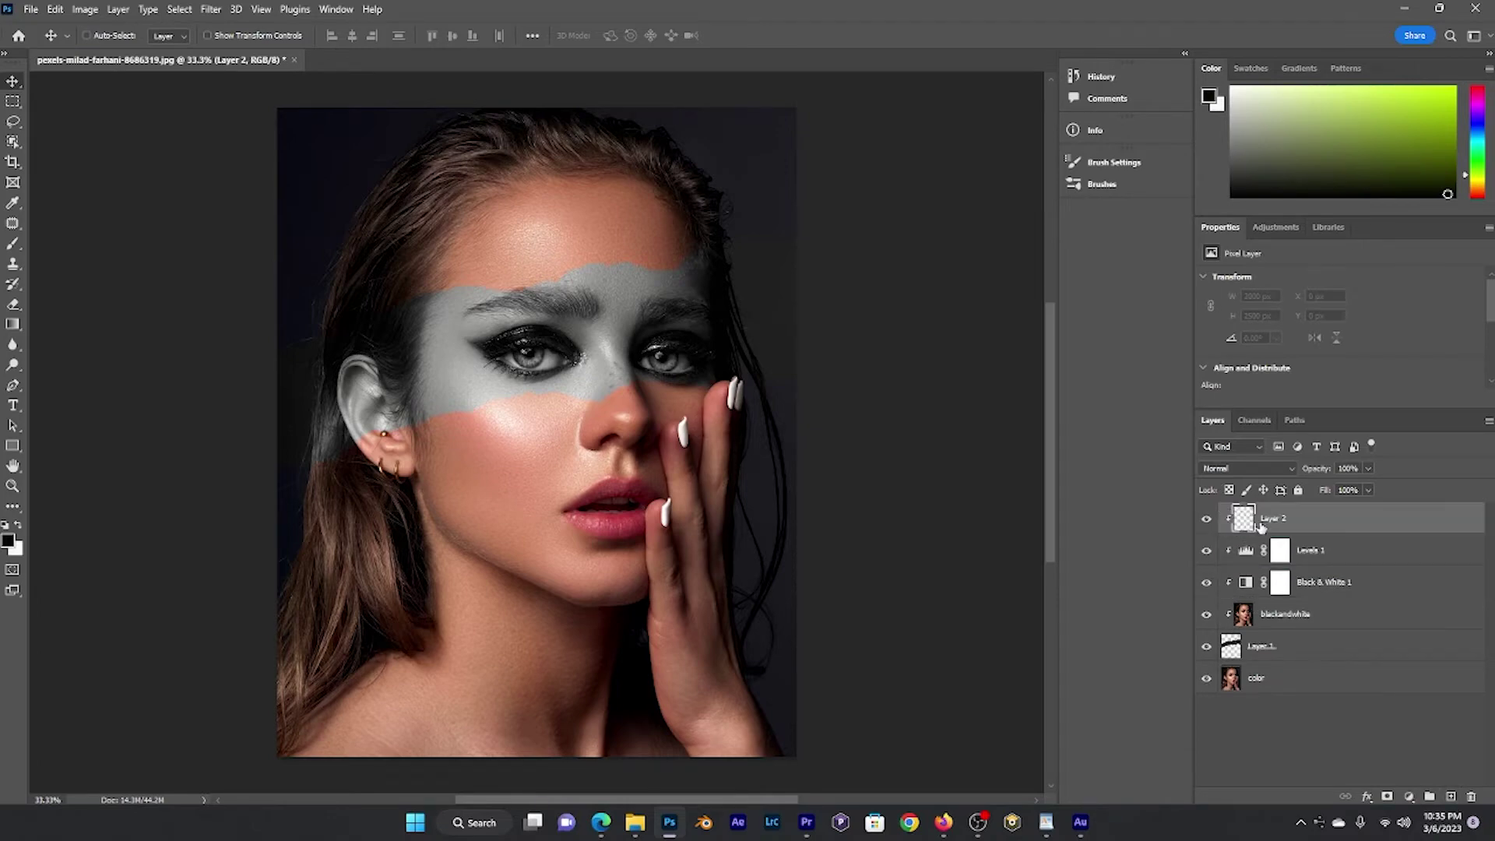
right_click(1349, 530)
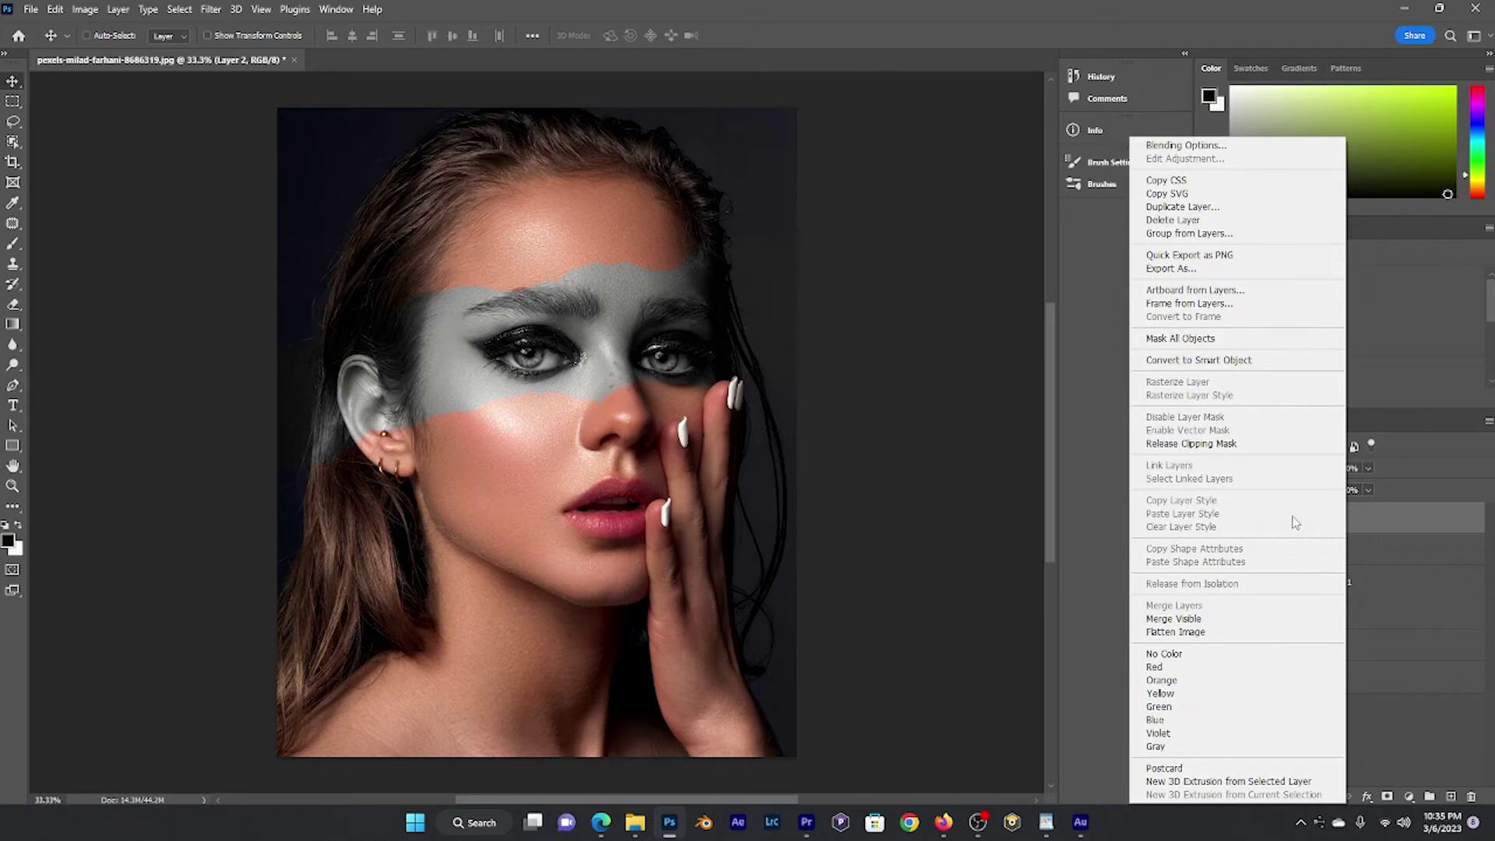
left_click(1235, 446)
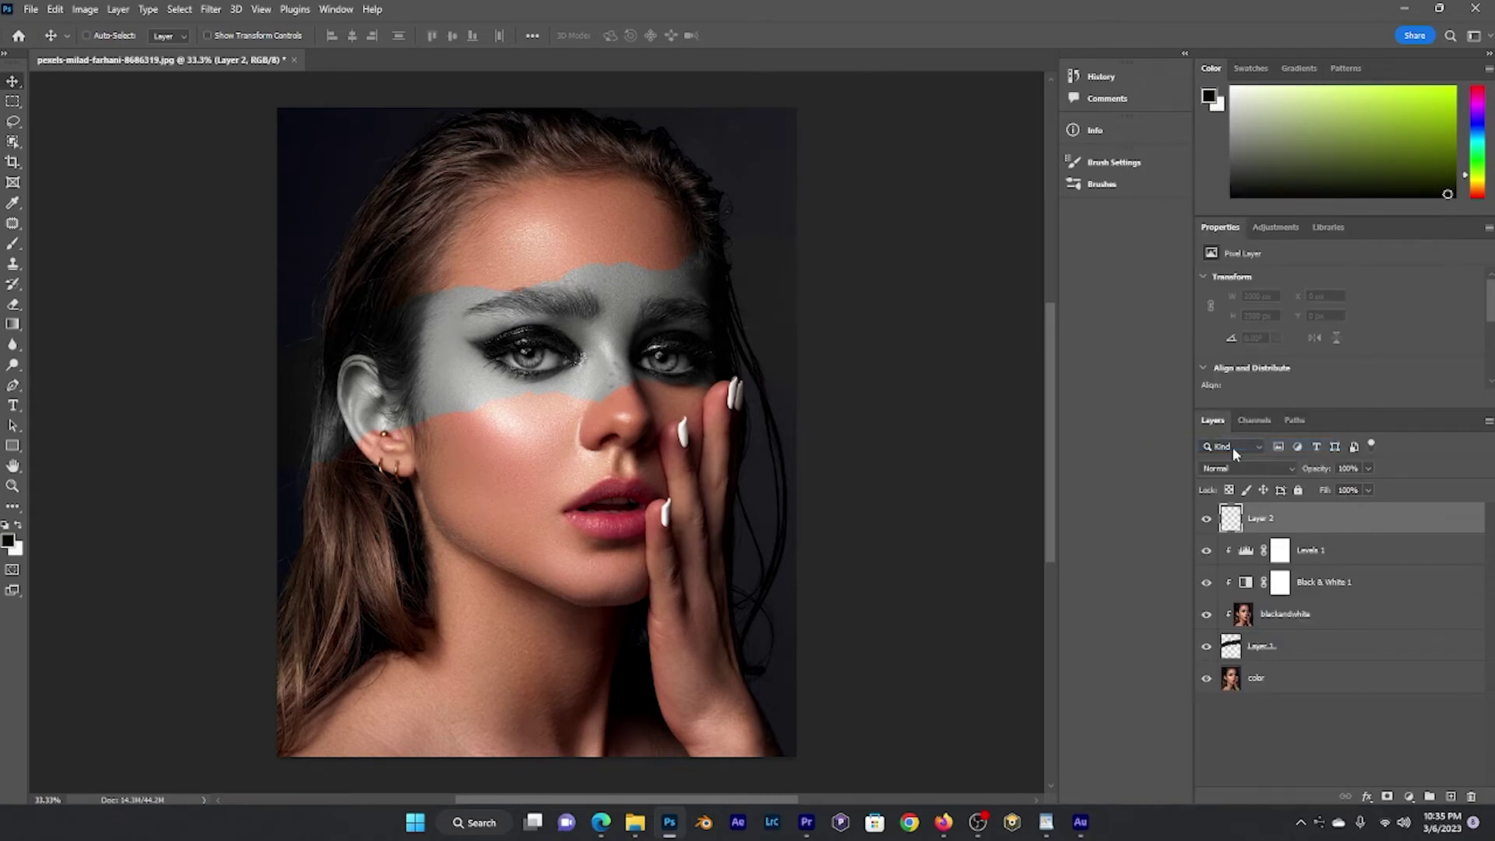
right_click(1232, 520)
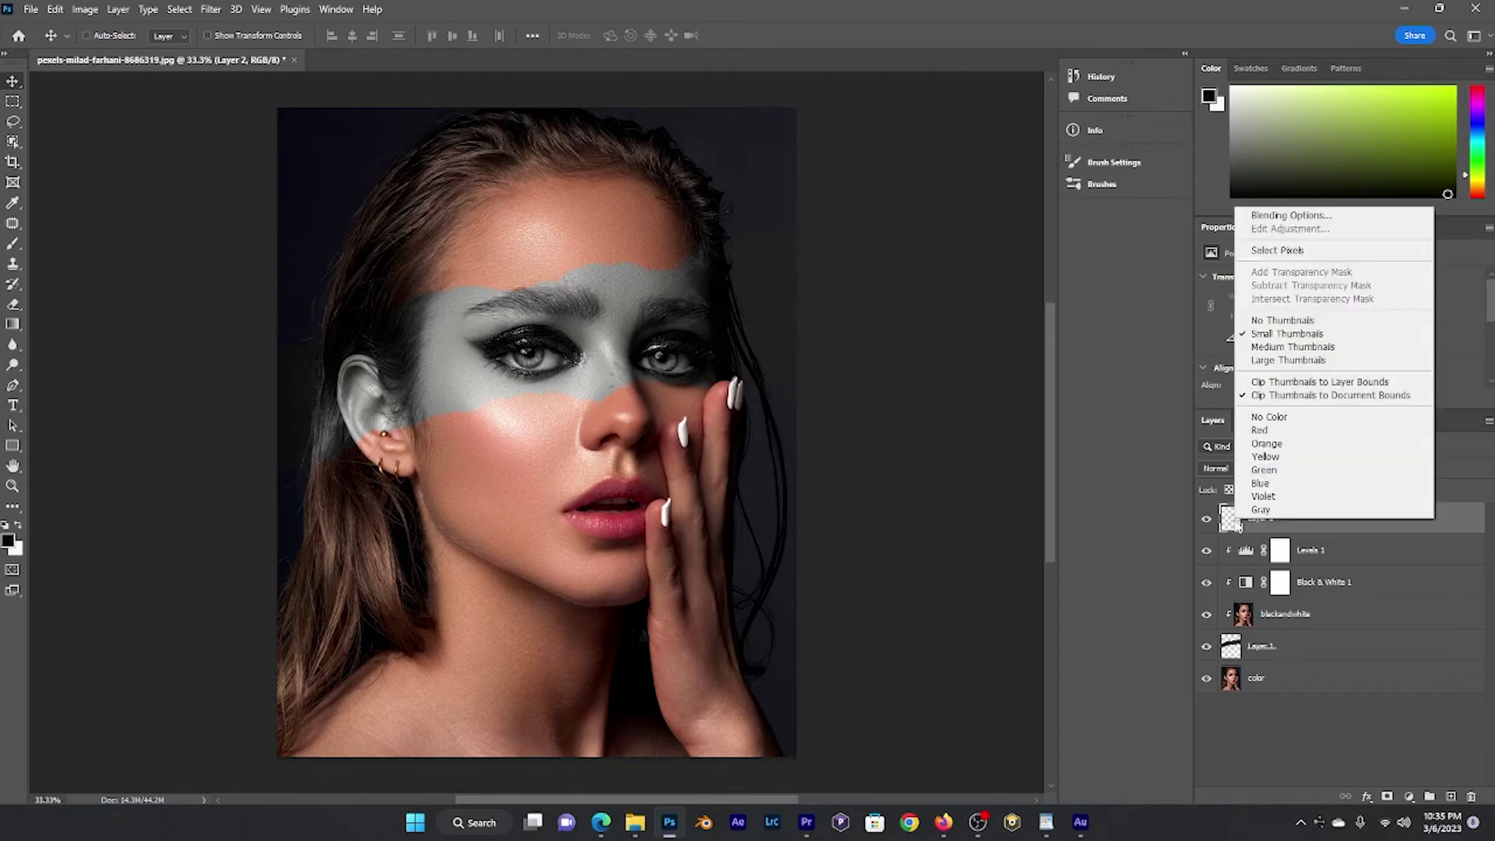
left_click(1437, 526)
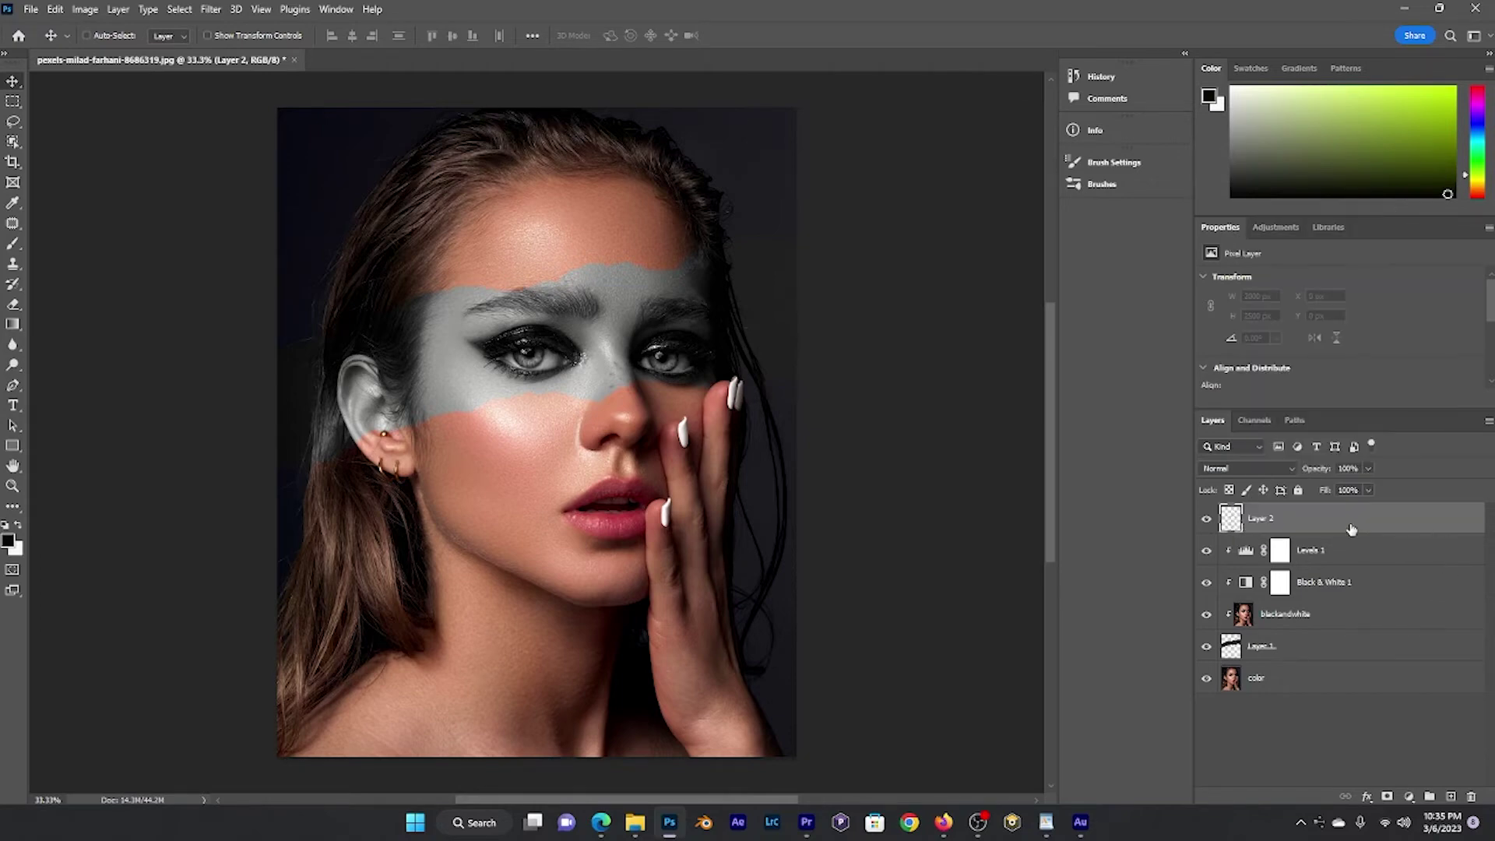
right_click(1348, 528)
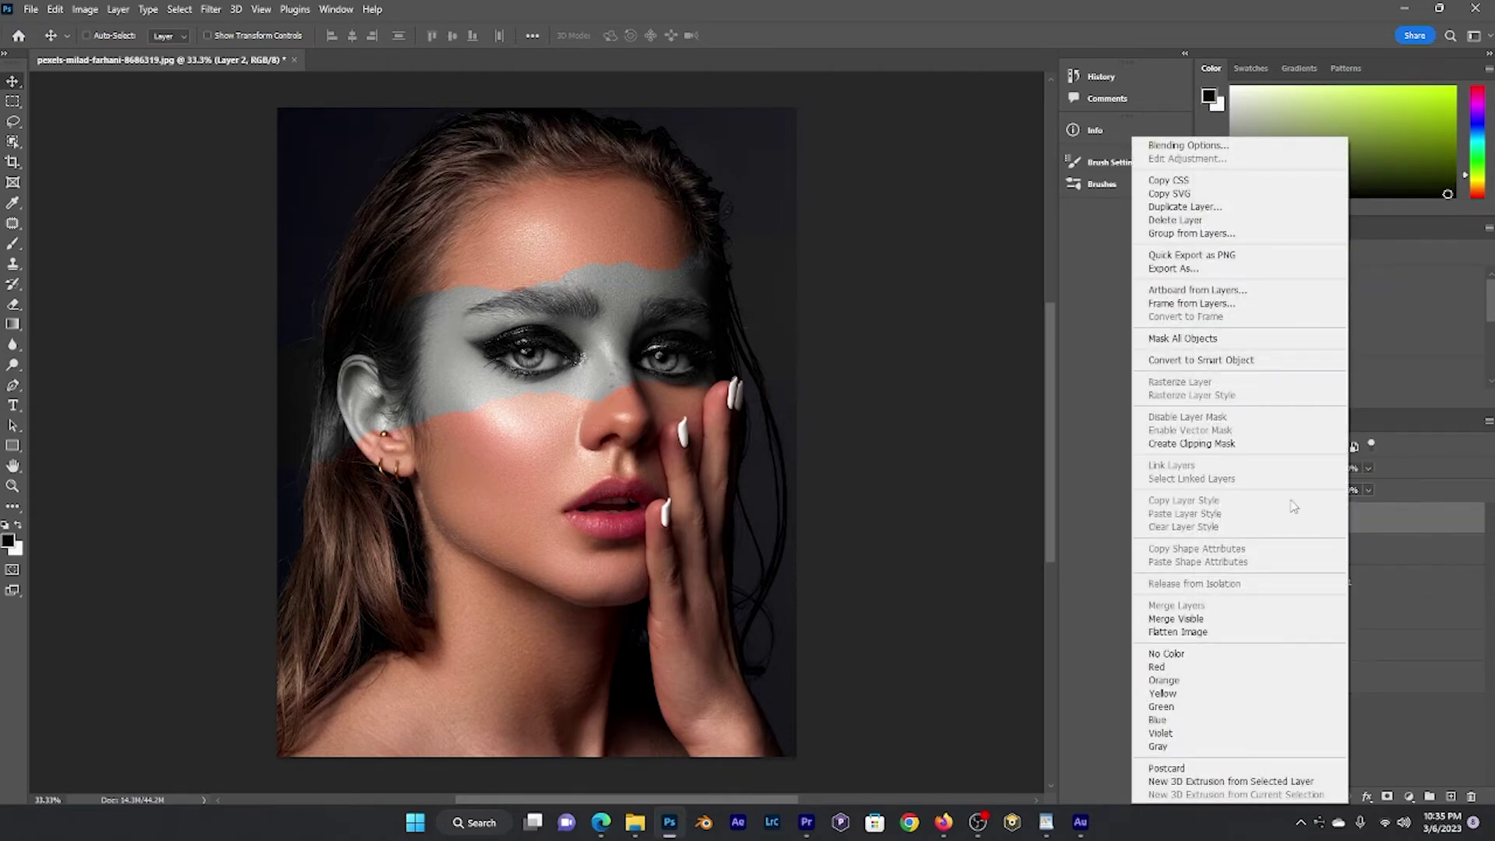
left_click(1240, 444)
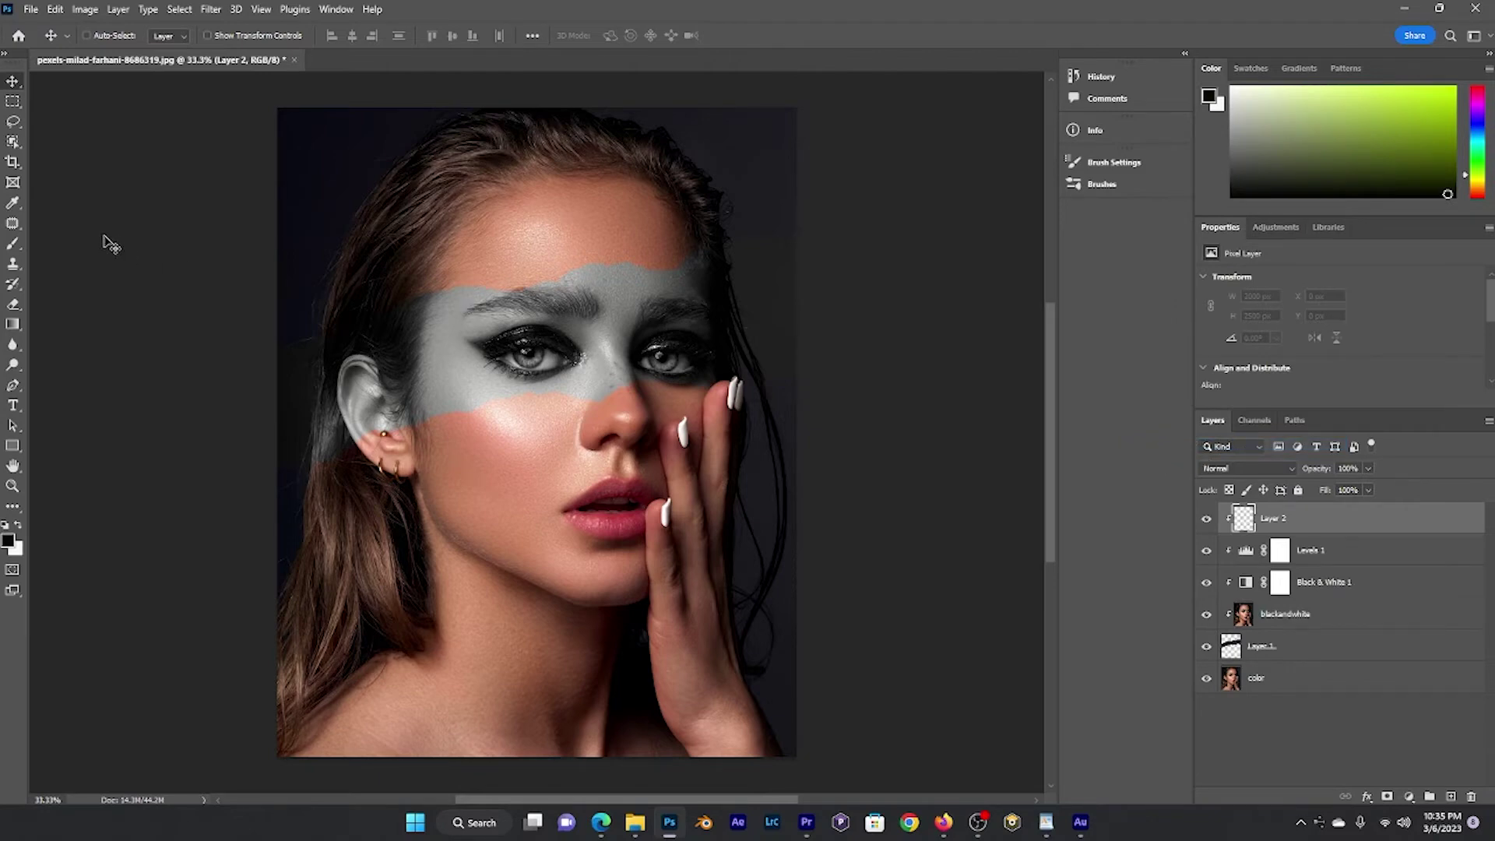
left_click(12, 244)
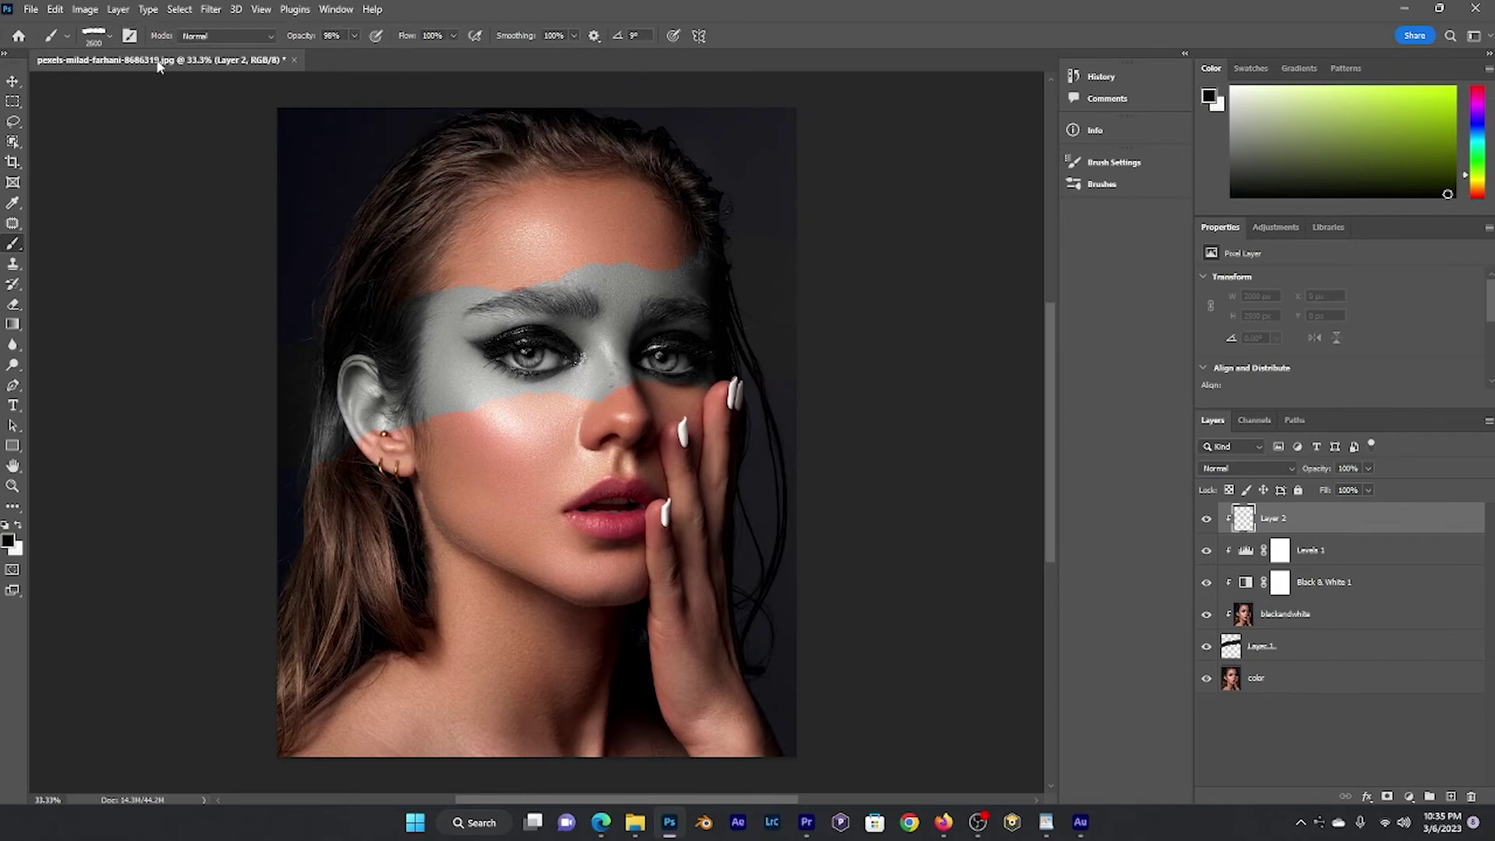
Tilt the brush tip to -9° and set the foreground colour to off-white f5f7ed.
left_click(112, 37)
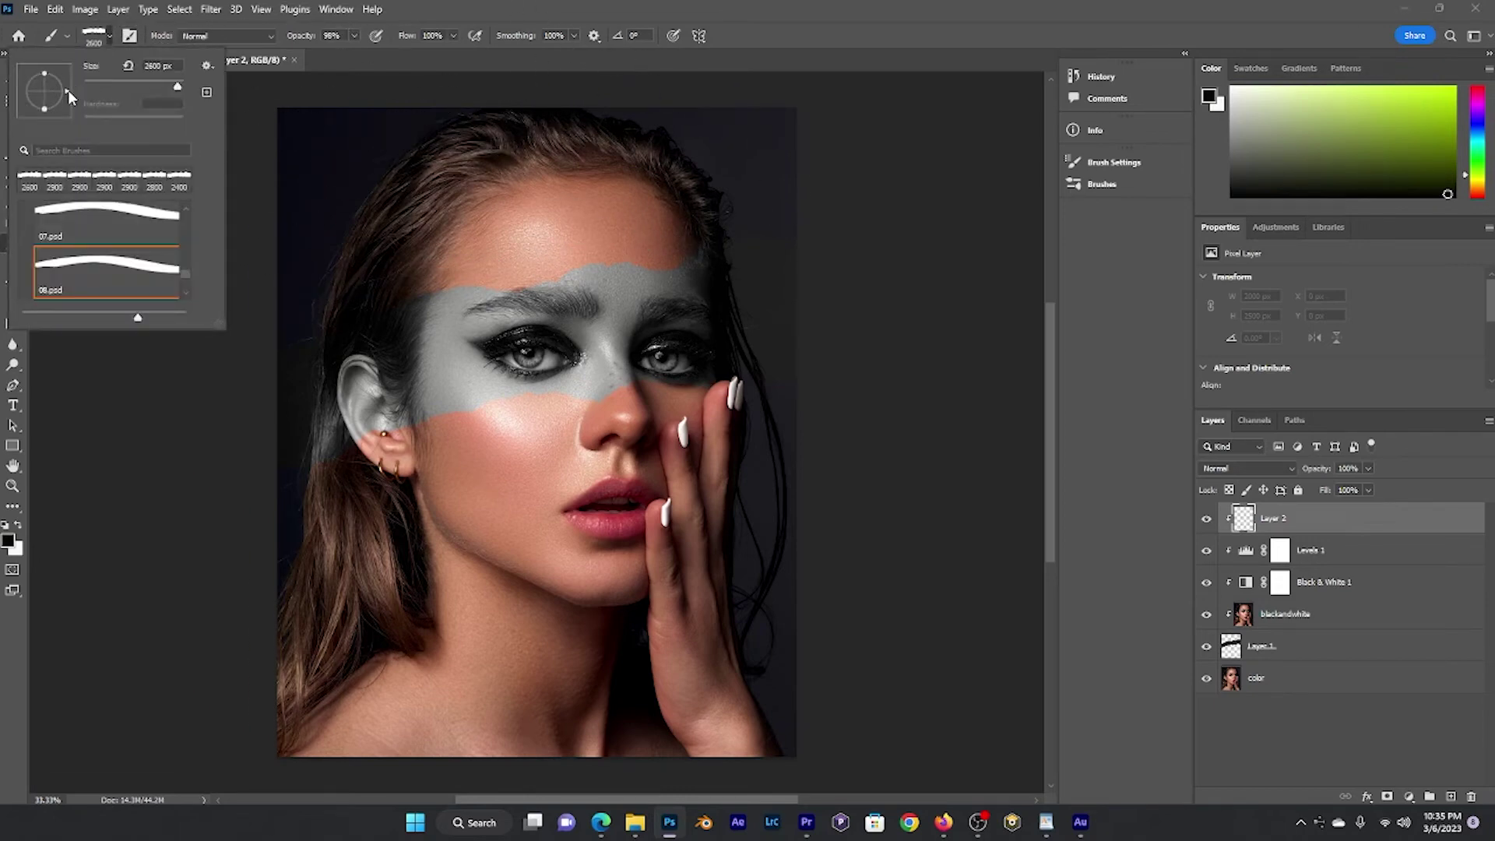
left_click_drag(67, 95, 68, 99)
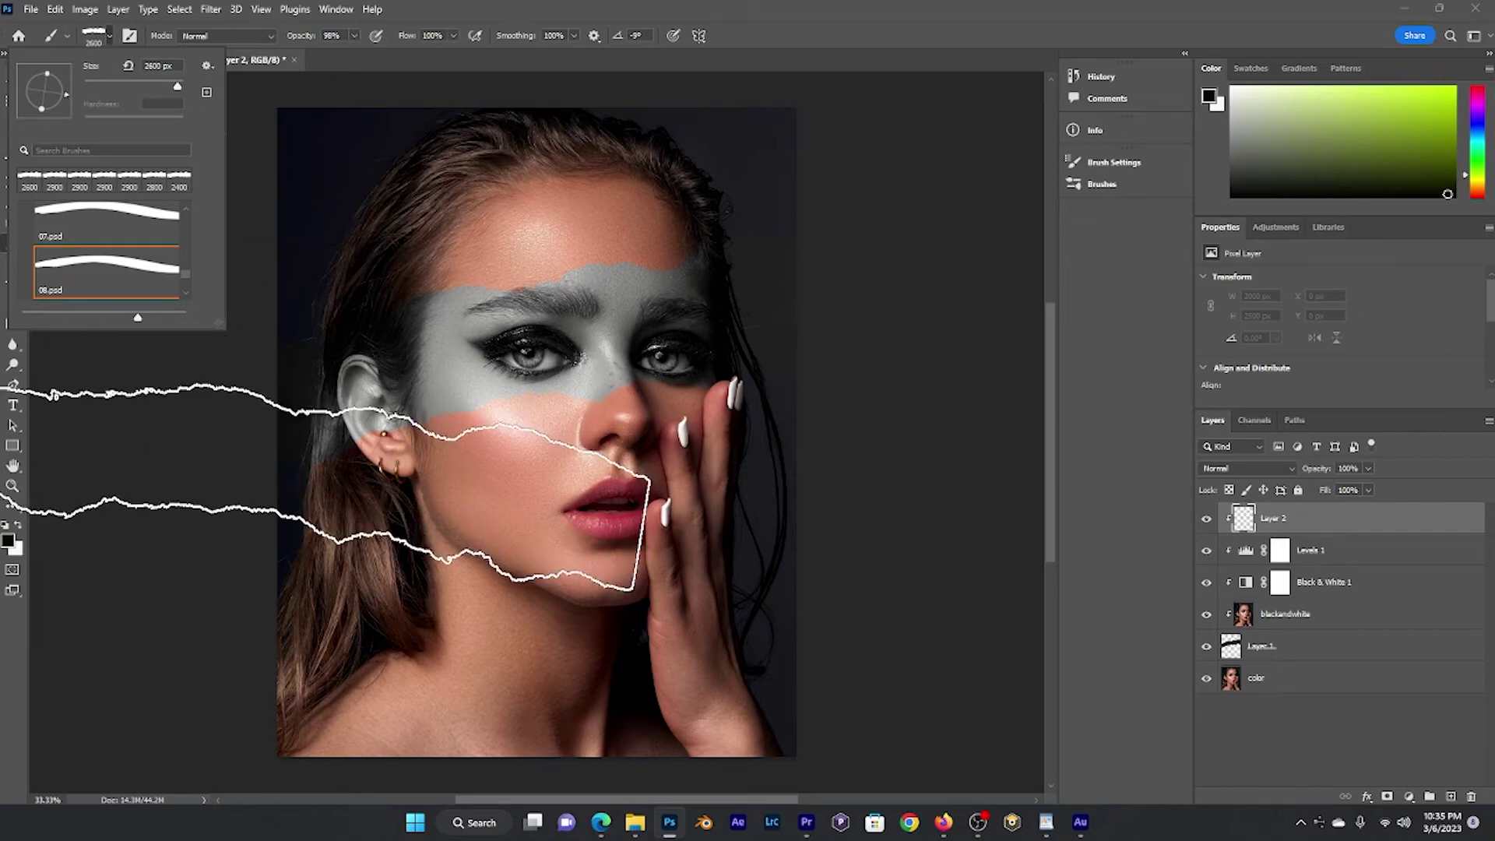
left_click(319, 510)
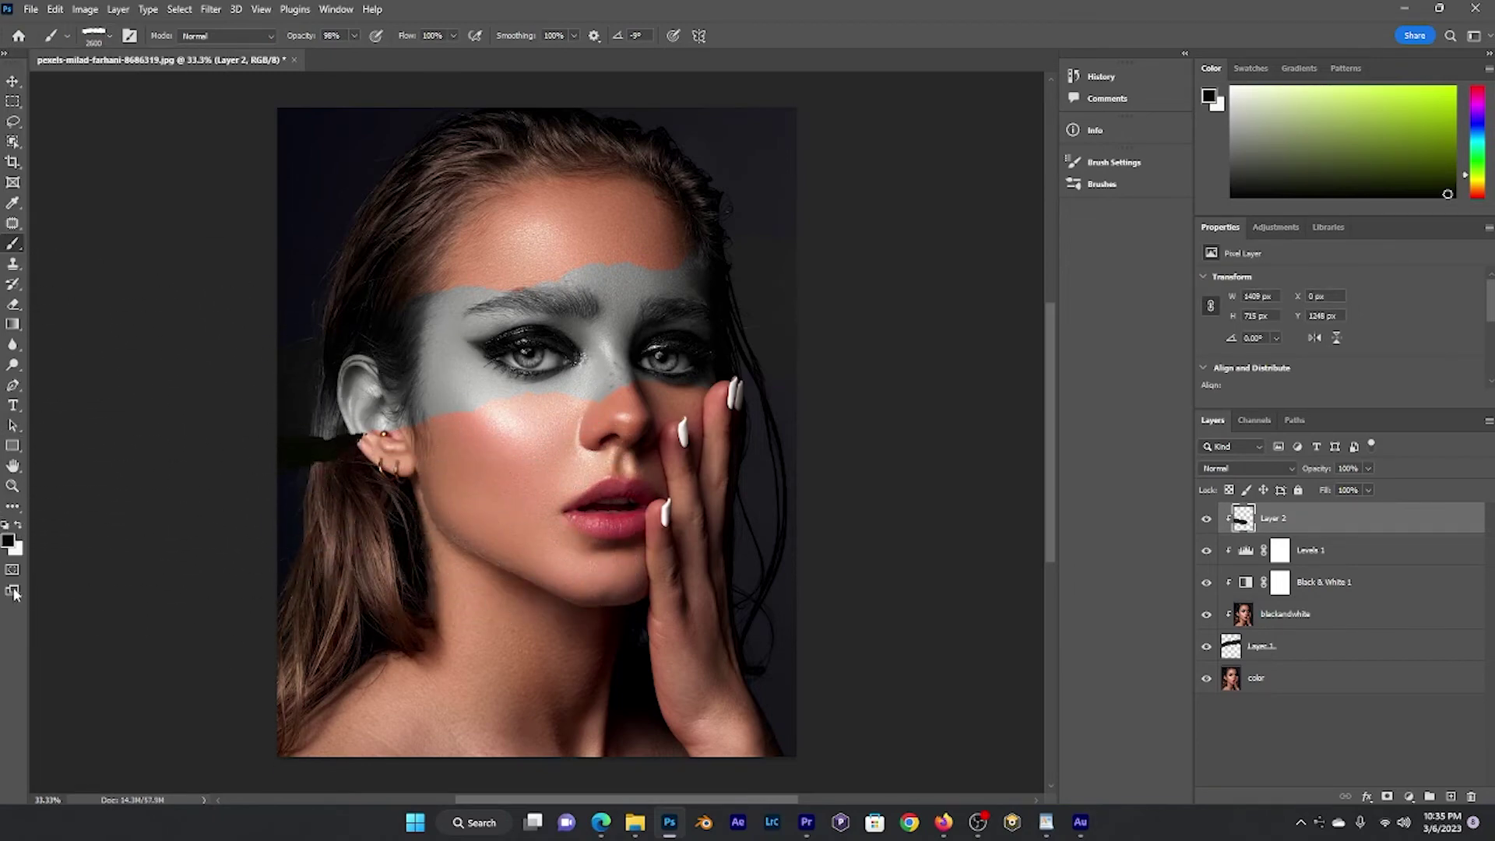
left_click(9, 539)
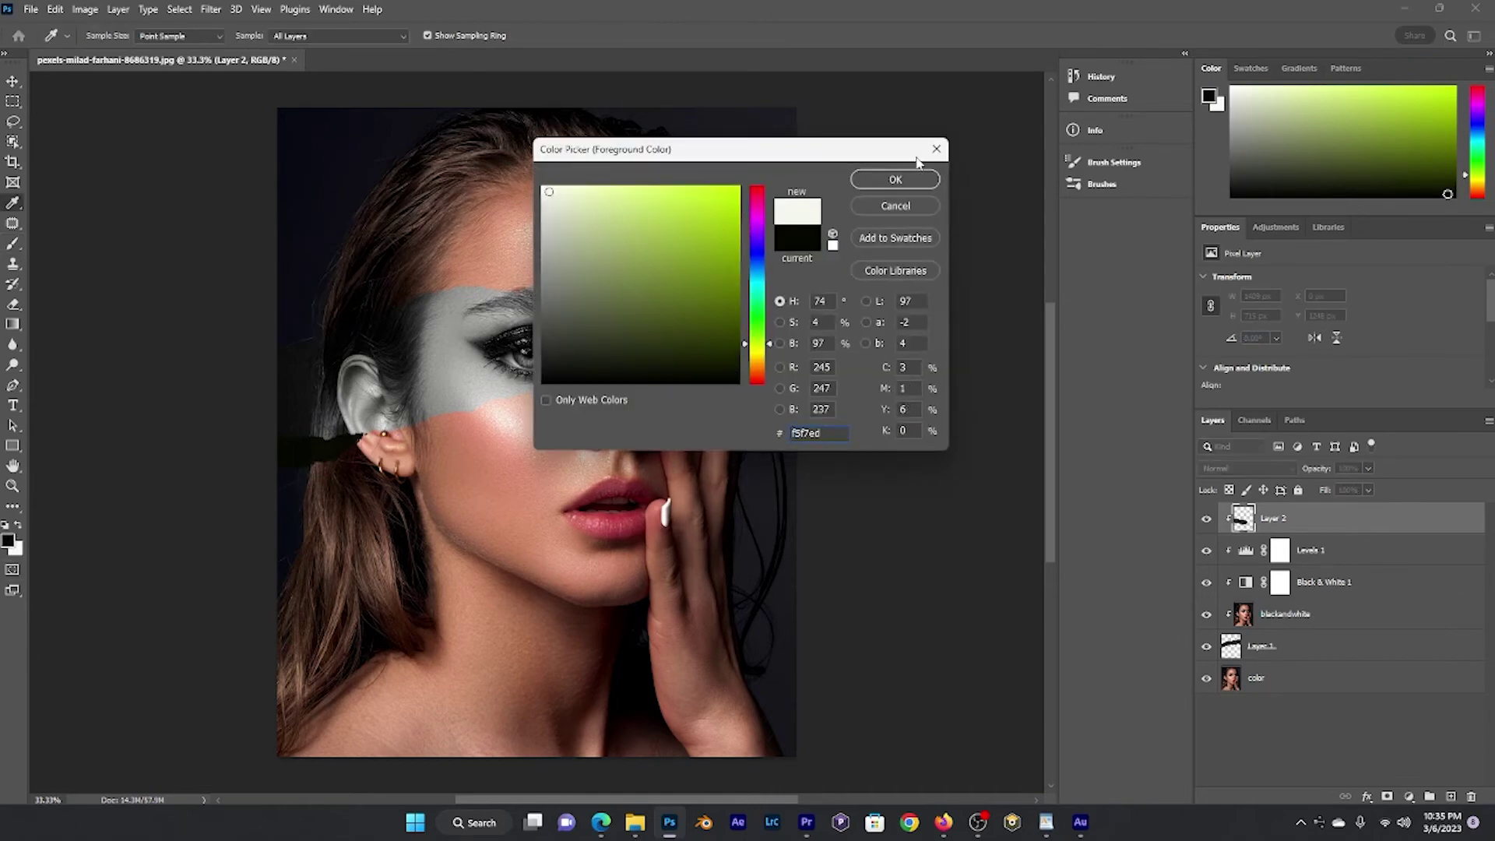
left_click(896, 179)
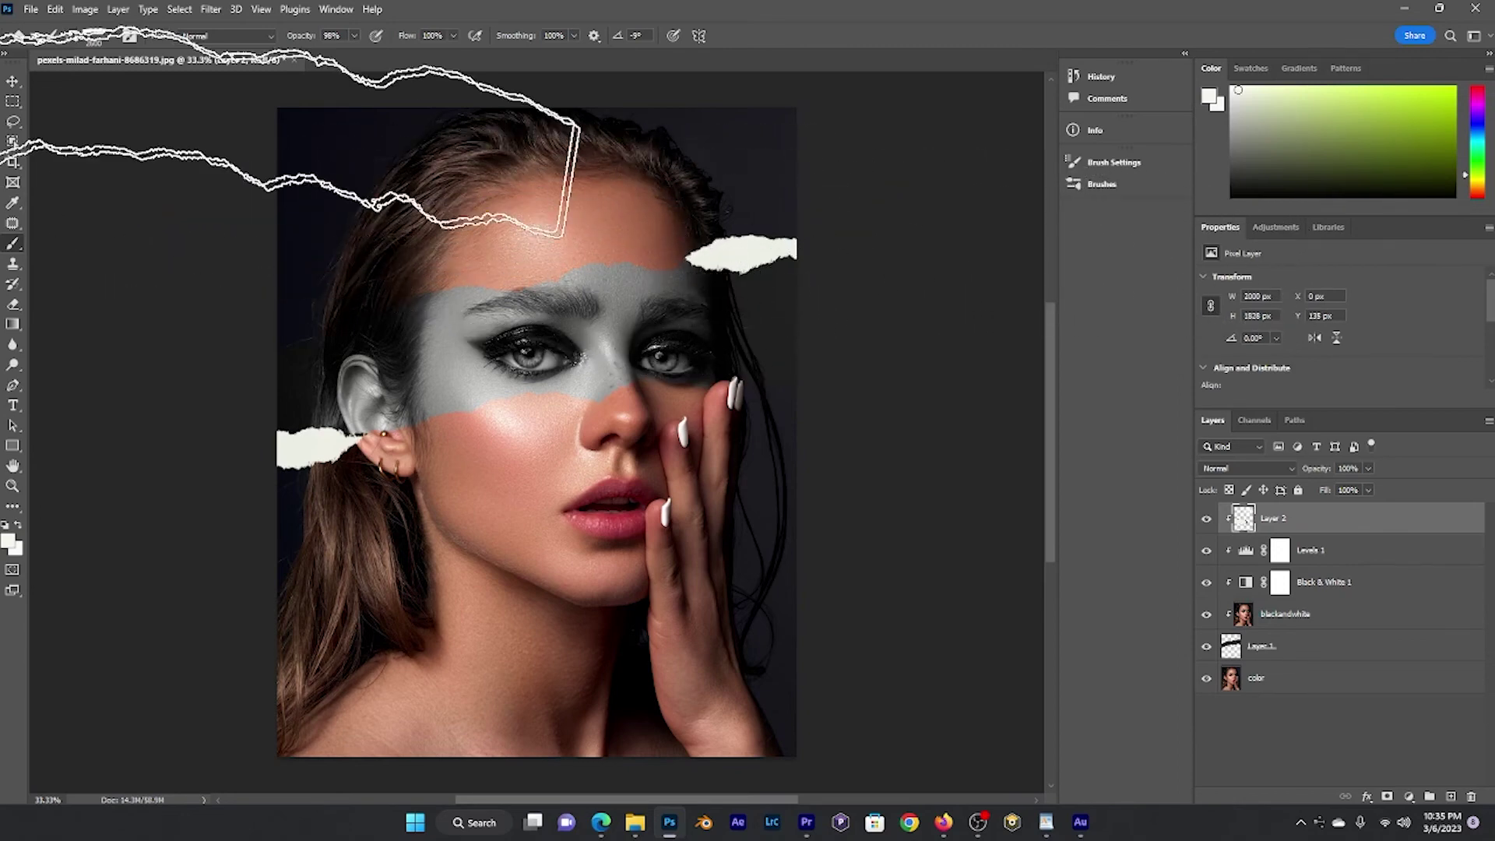
Rotate the torn-paper brush tip to a 16° angle.
left_click(109, 42)
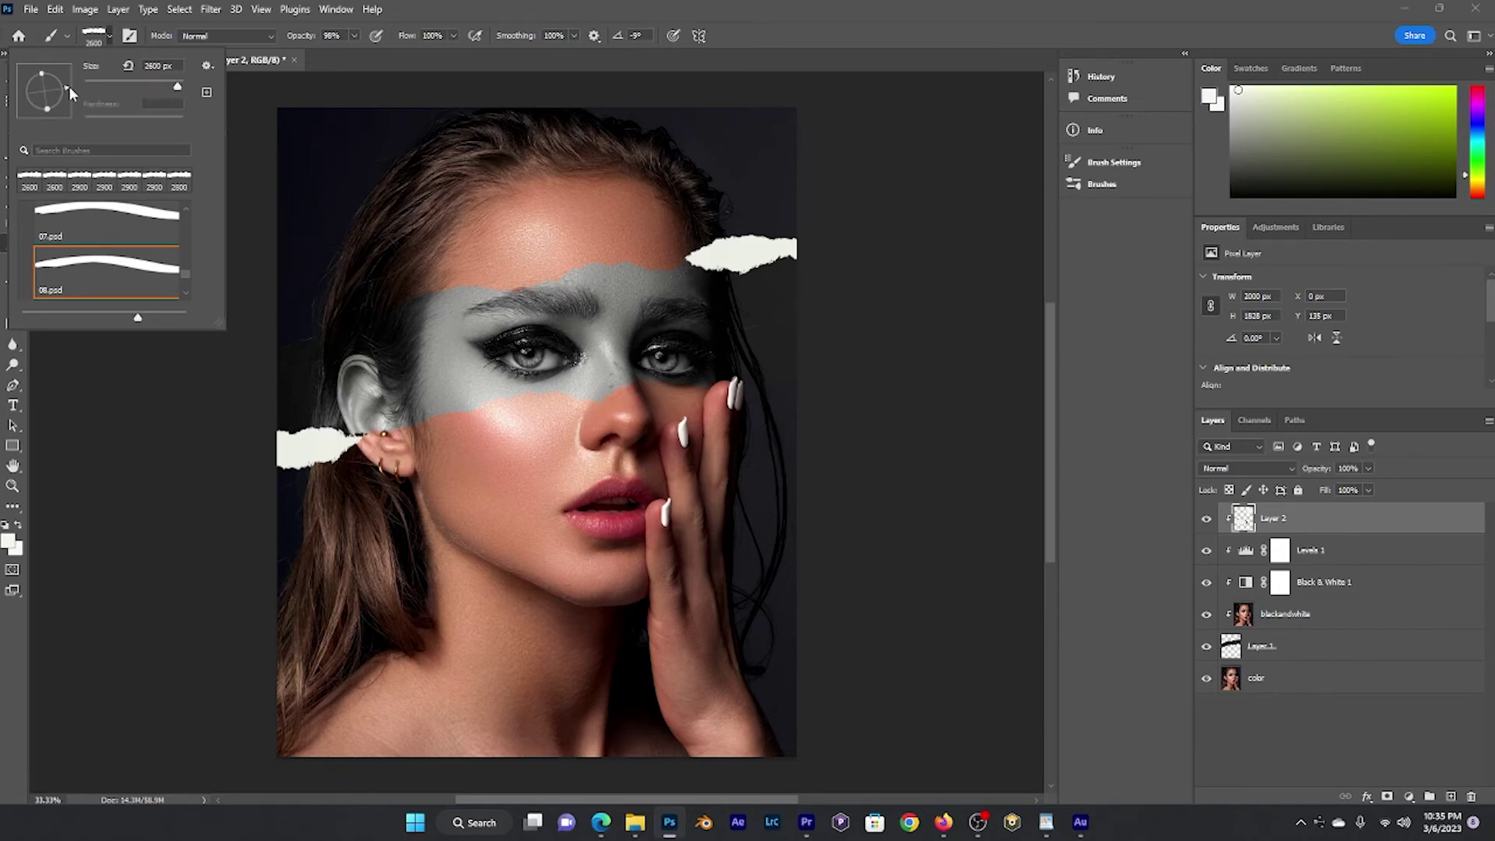
left_click_drag(72, 92, 70, 87)
key("Return")
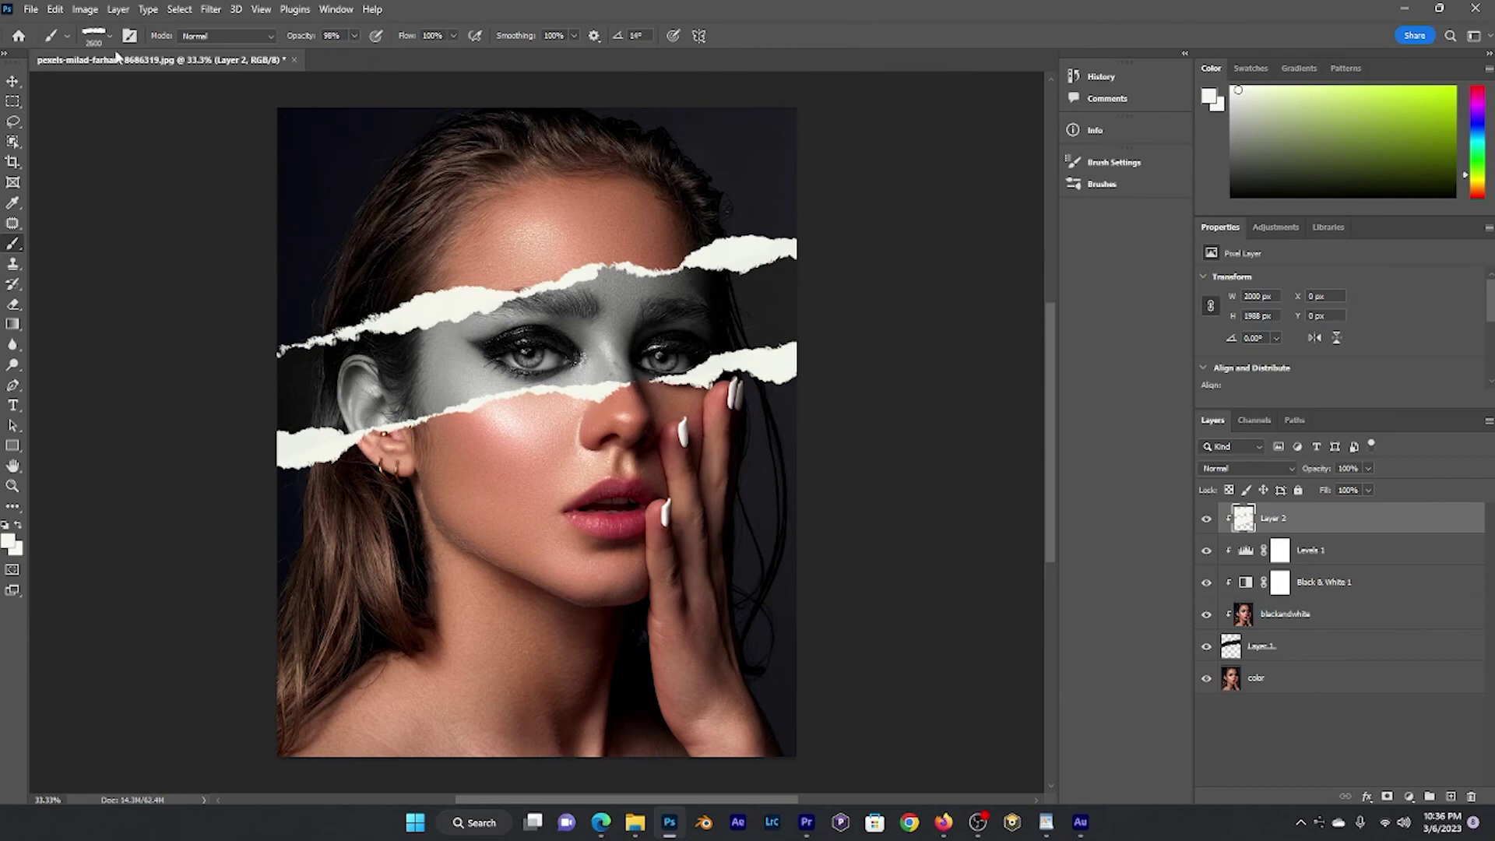
Select the Move tool to end painting.
left_click(12, 82)
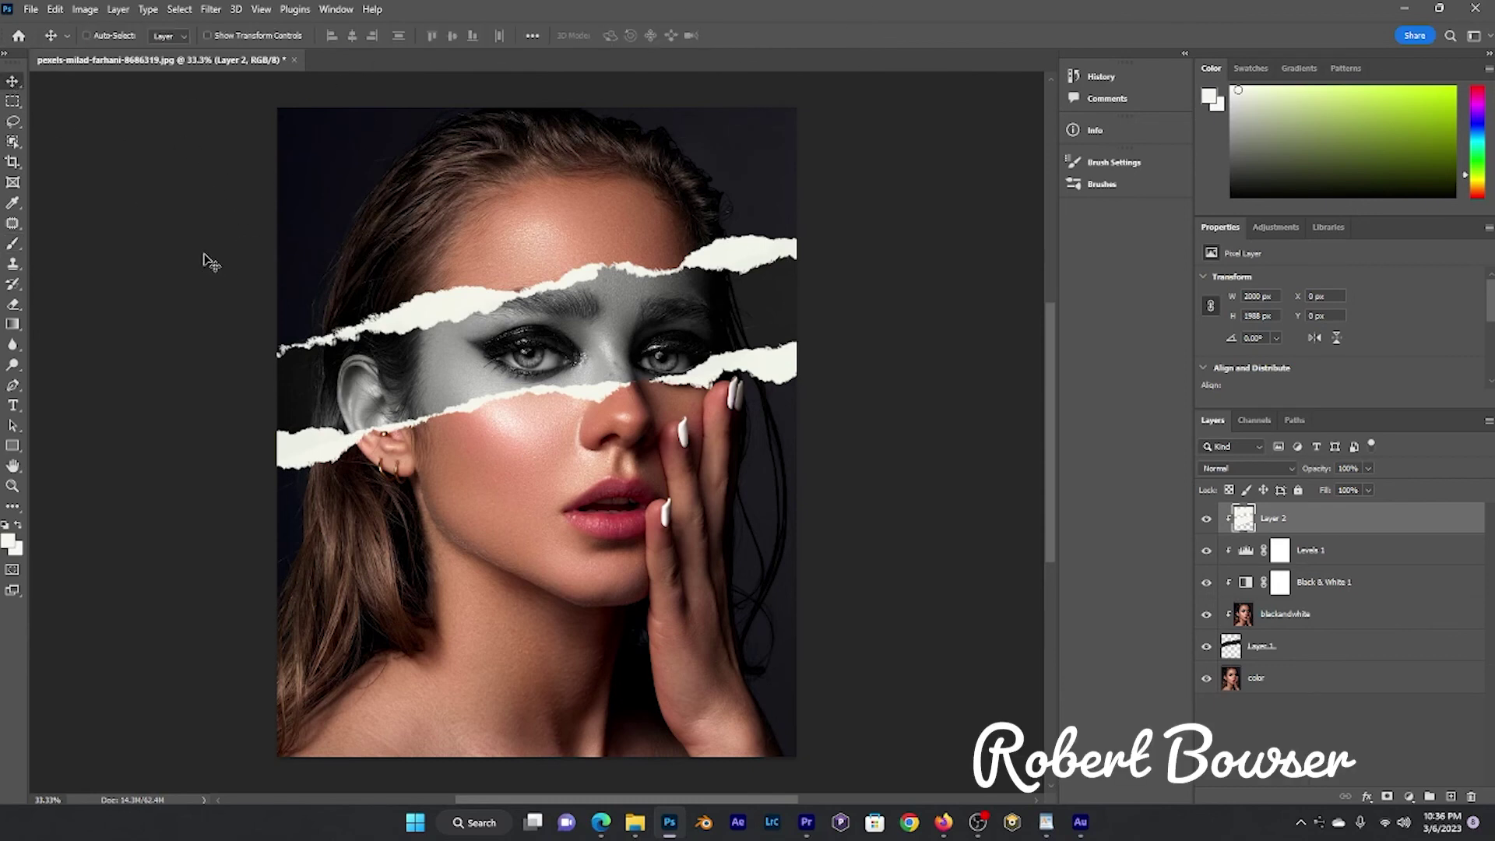